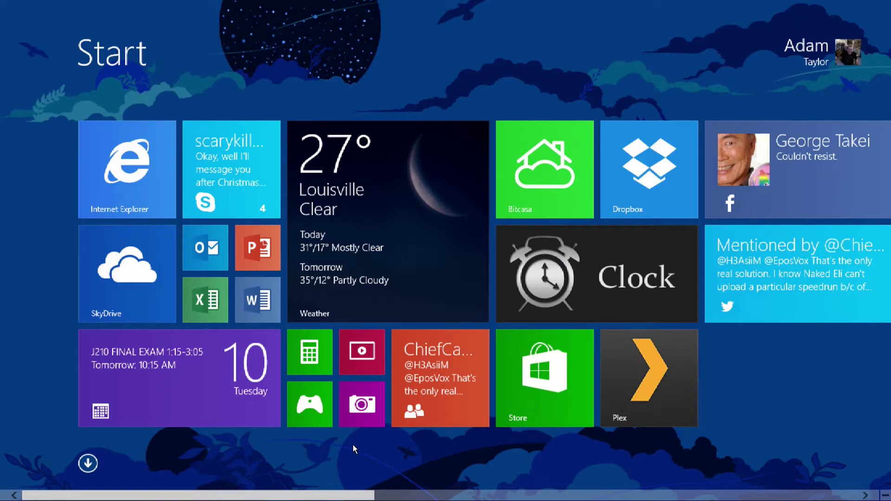
Scroll across the Start screen to the far-right Xbox game and PC settings tiles, briefly checking the charms clock
drag(275, 493, 228, 478)
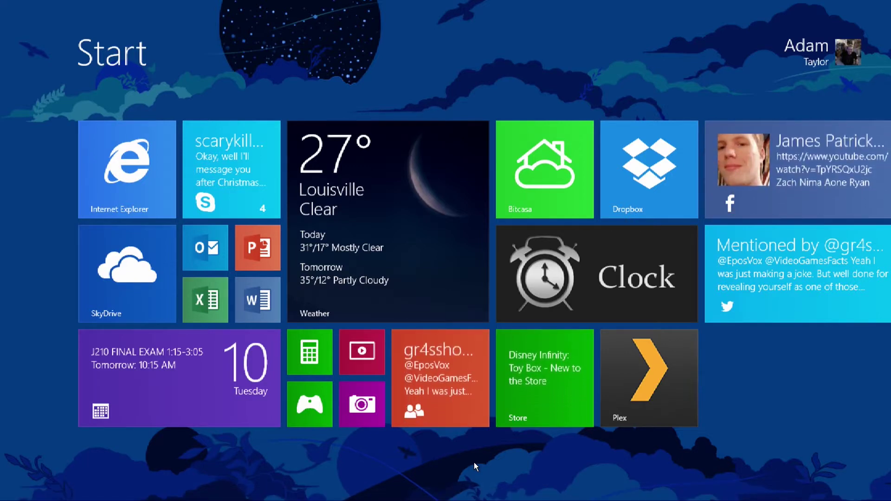
key(super+c)
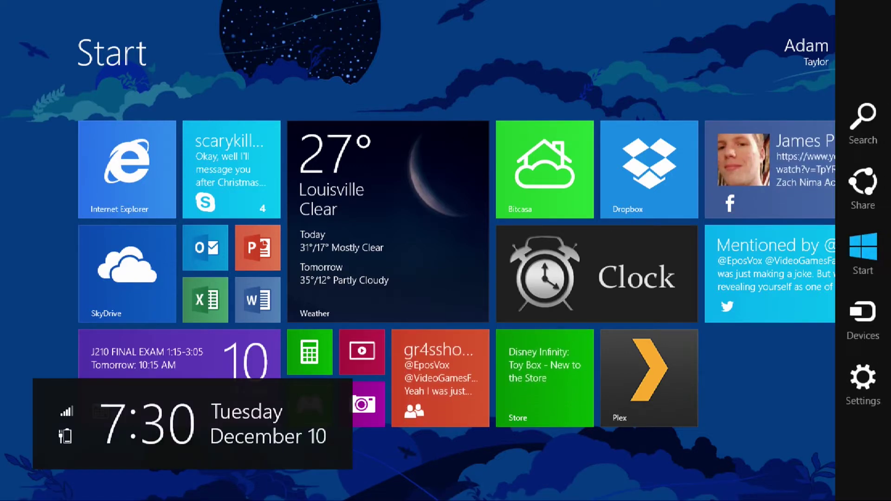
key(Escape)
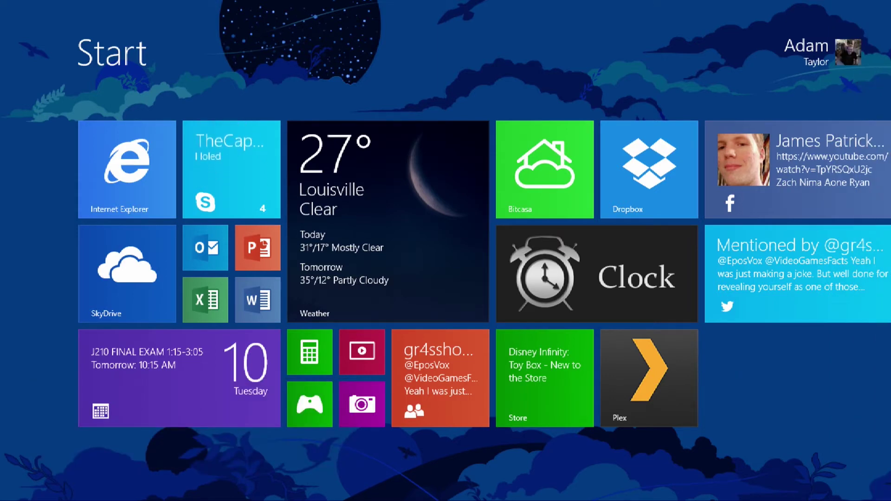
scroll(445, 251, right, 10)
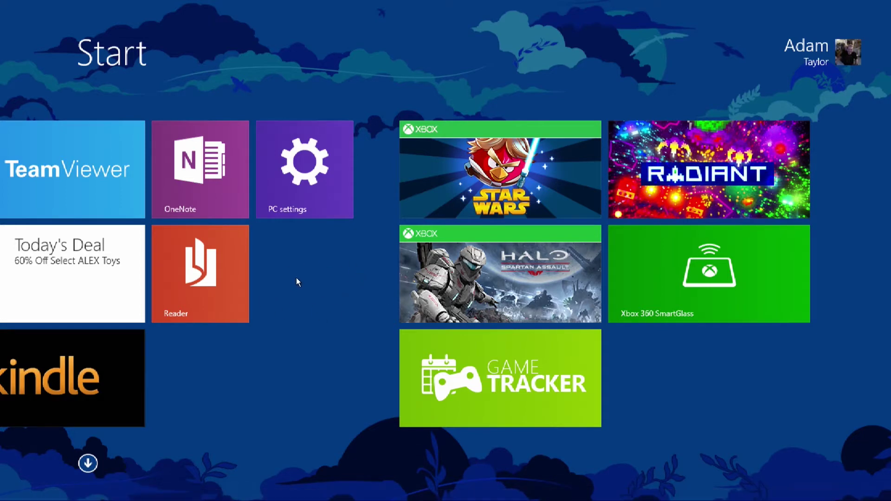
Jump back to the Internet Explorer, Weather and Clock tiles, scroll through them, and show the all-apps list
key(Home)
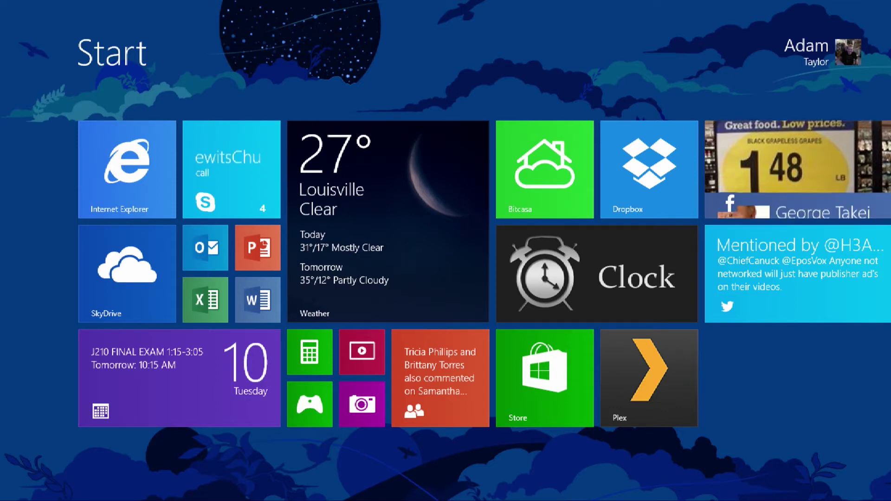
scroll(445, 274, down, 1)
scroll(445, 273, down, 5)
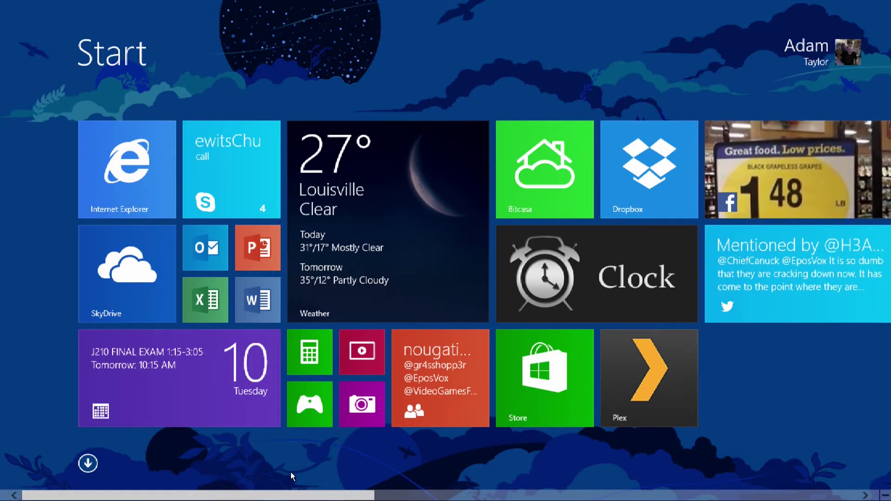
scroll(281, 482, down, 3)
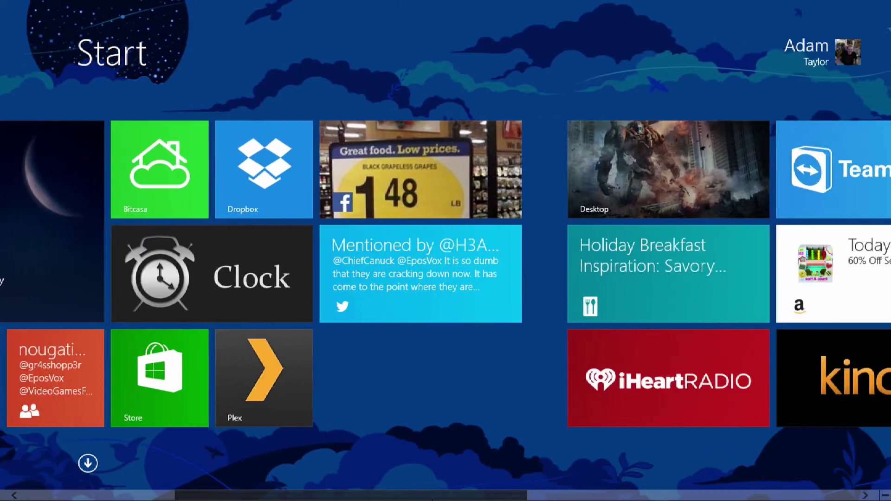
scroll(179, 482, up, 3)
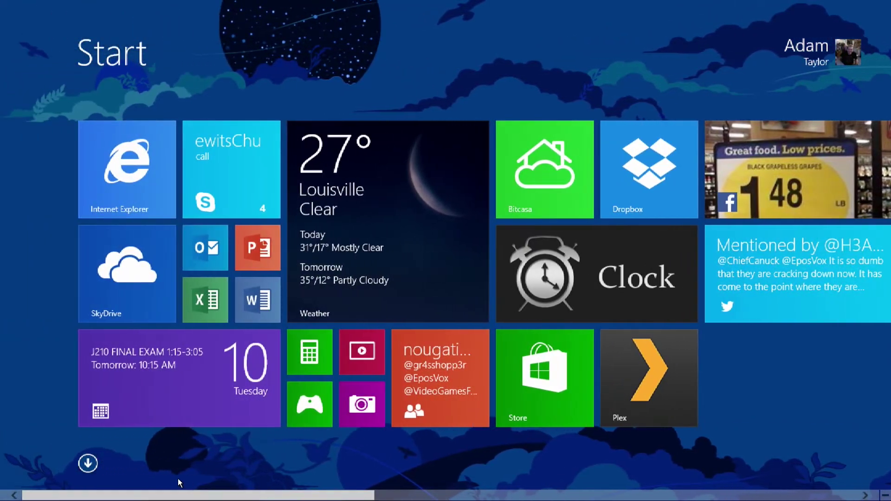
click(88, 463)
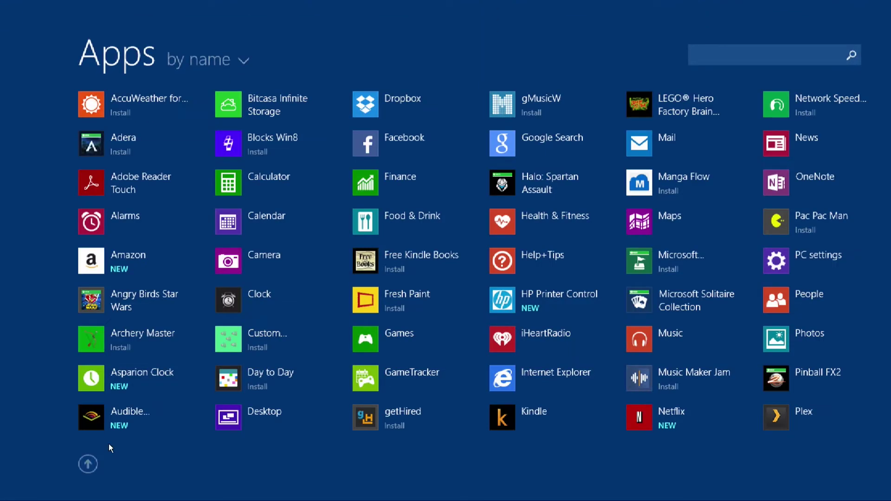
Search the Apps list for 'desktop'
text(dek)
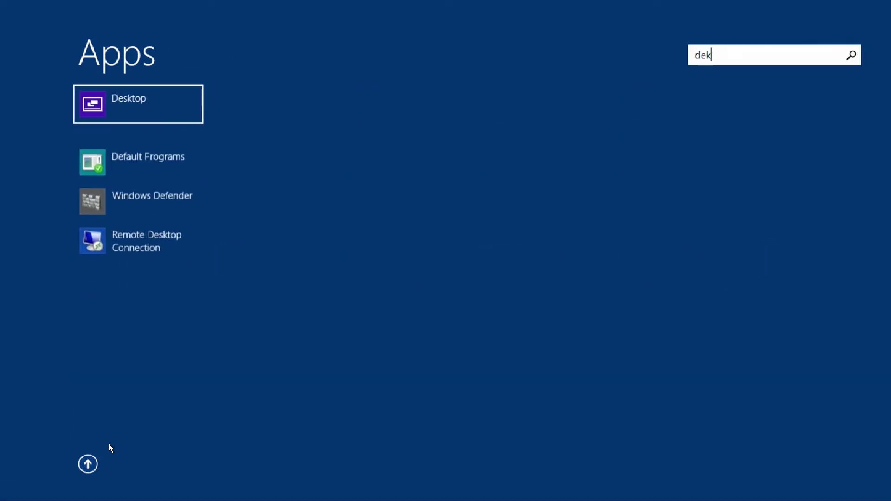
key(BackSpace)
text(sktop)
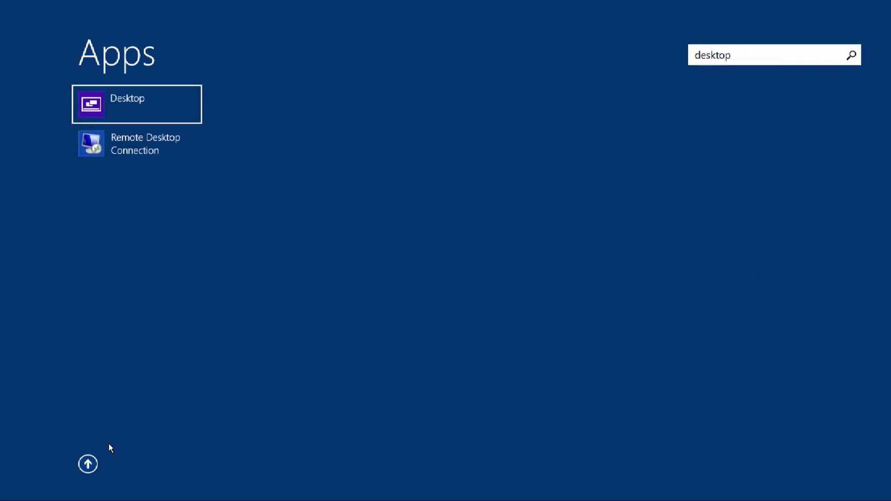
key(BackSpace)
key(BackSpace)
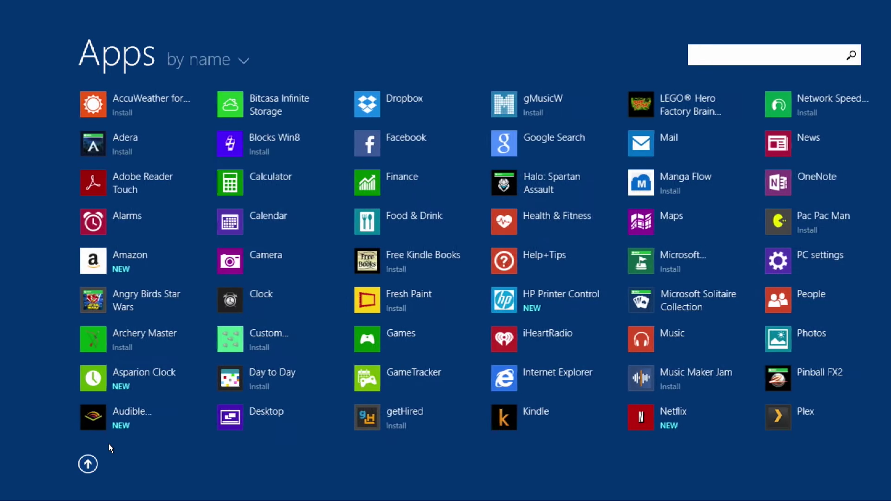
text(desktop)
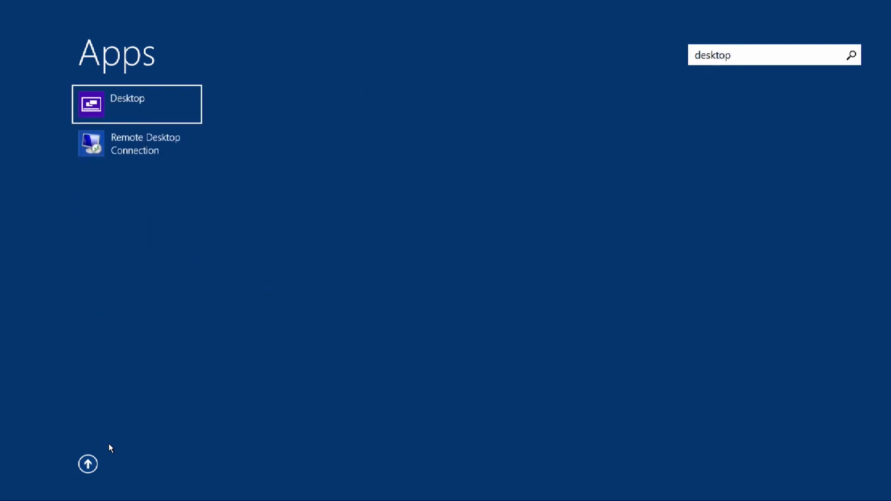
Unpin the Desktop app from Start and pin it back again
right_click(151, 100)
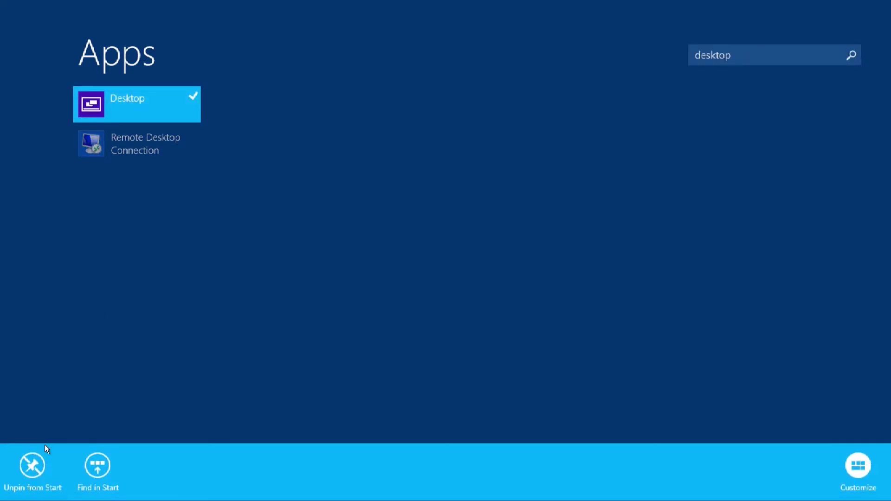
click(33, 465)
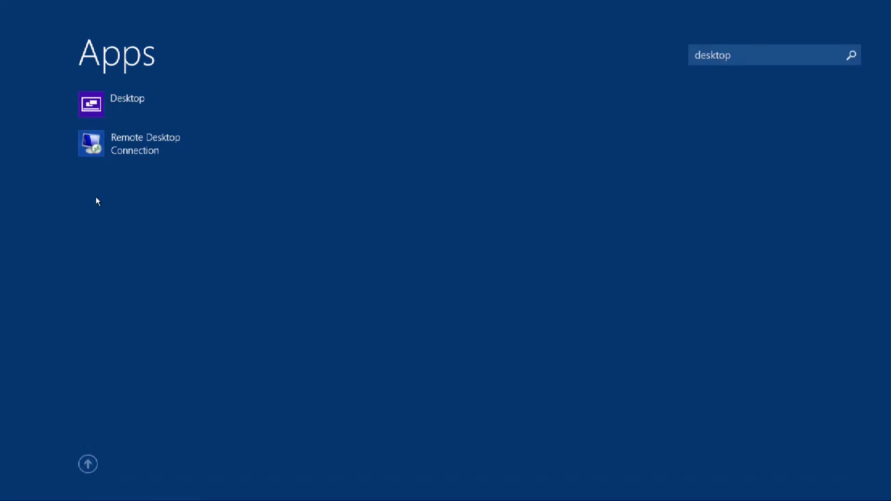
right_click(110, 102)
click(31, 461)
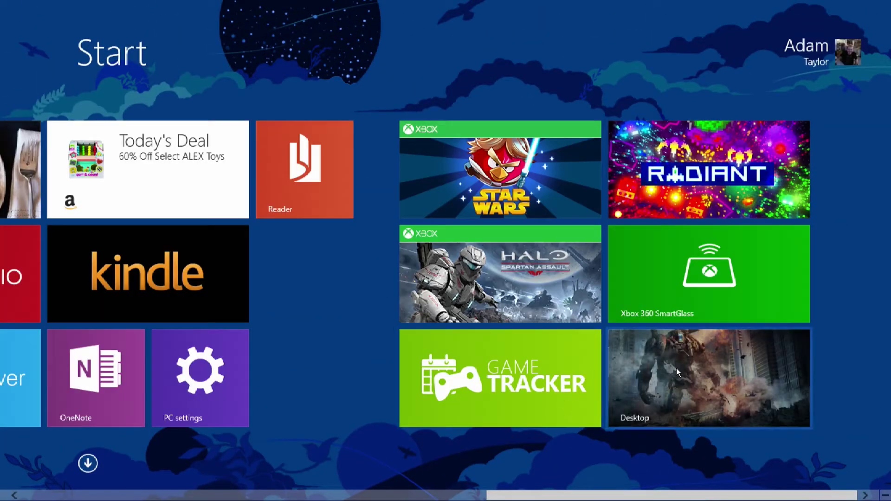
Drag the new Desktop tile to the top-left slot of the TeamViewer, iHeartRadio and Kindle group
drag(547, 497, 538, 476)
drag(691, 392, 178, 181)
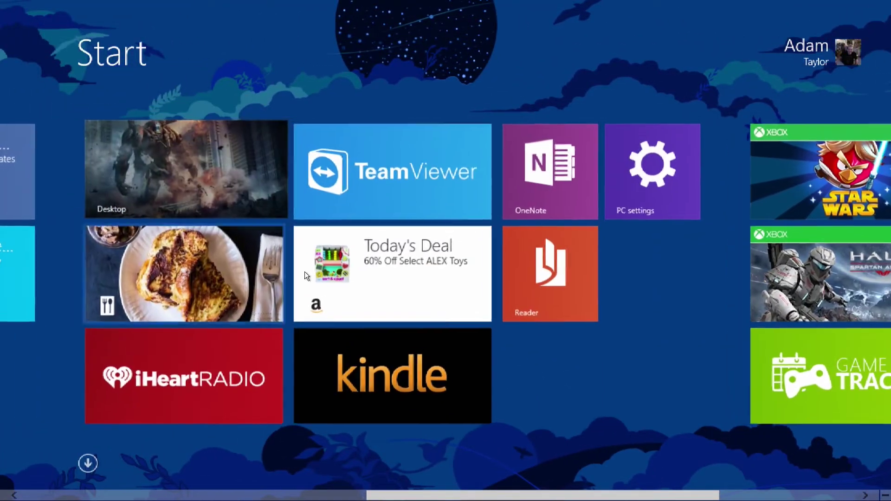
drag(411, 497, 101, 499)
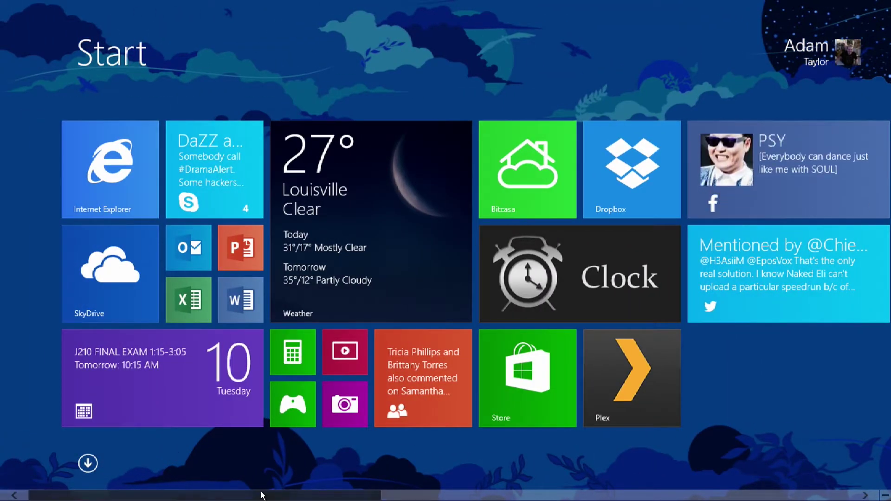
scroll(279, 484, down, 3)
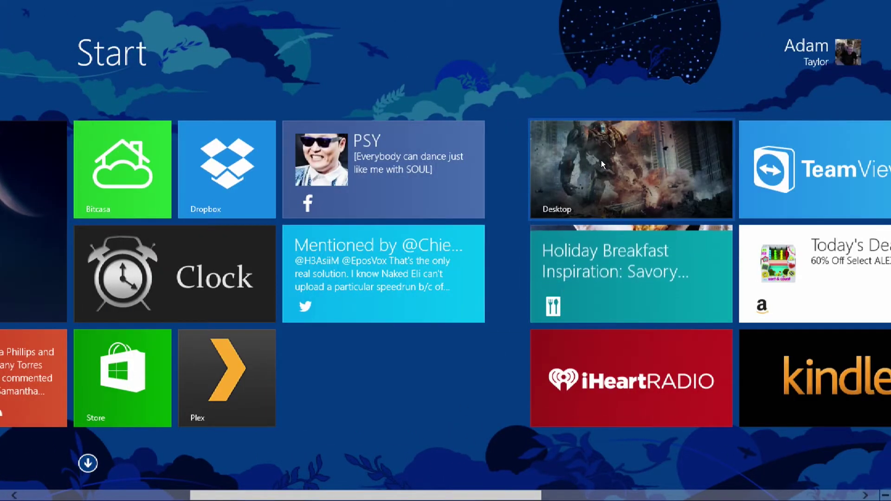
drag(596, 176, 577, 164)
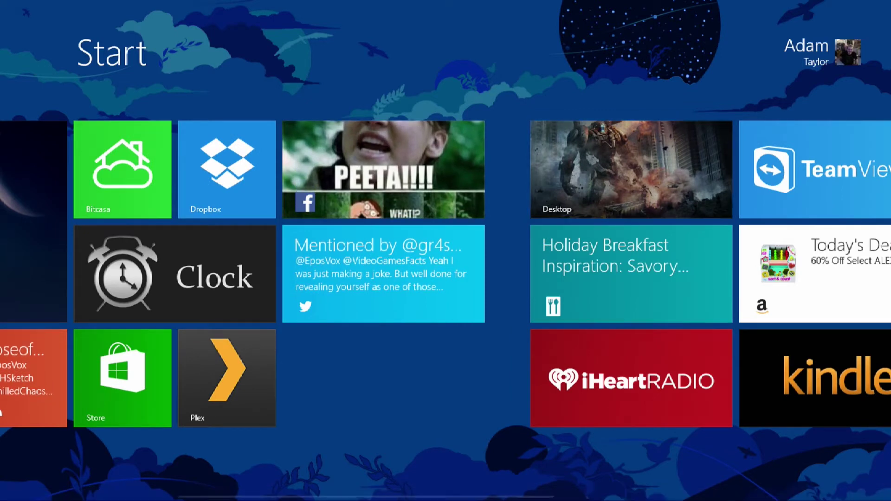
scroll(445, 273, down, 1)
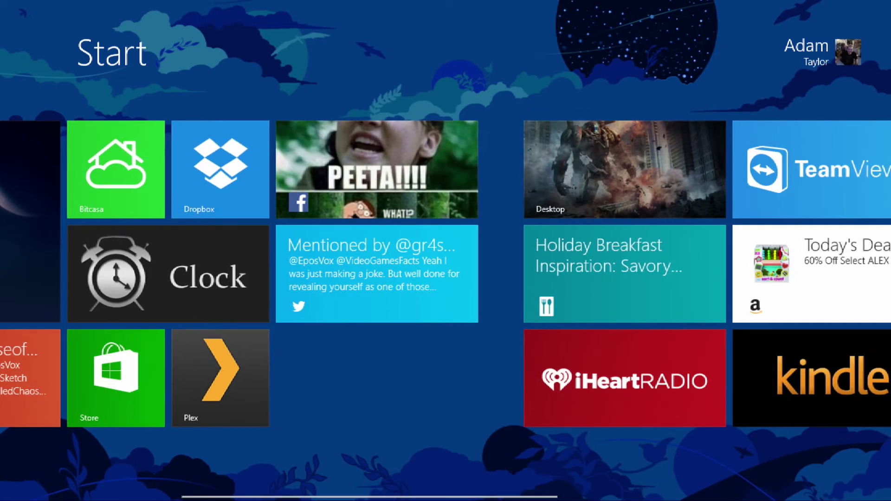
scroll(445, 274, up, 1)
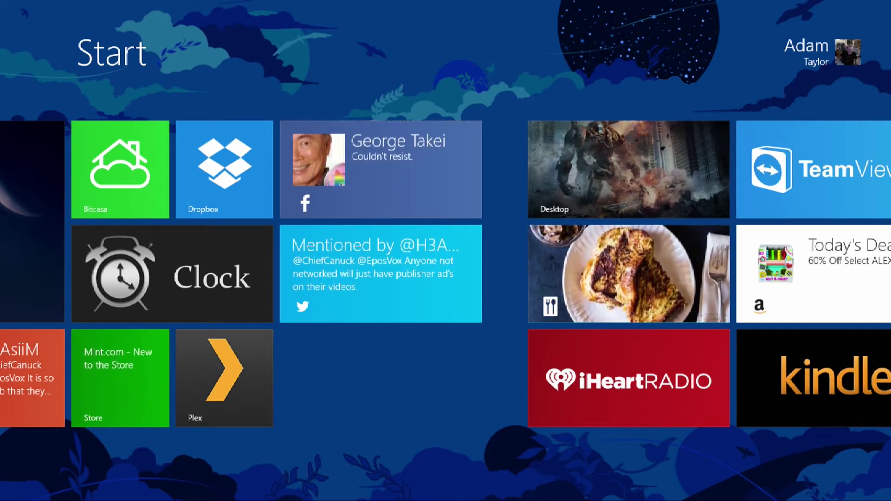
right_click(624, 169)
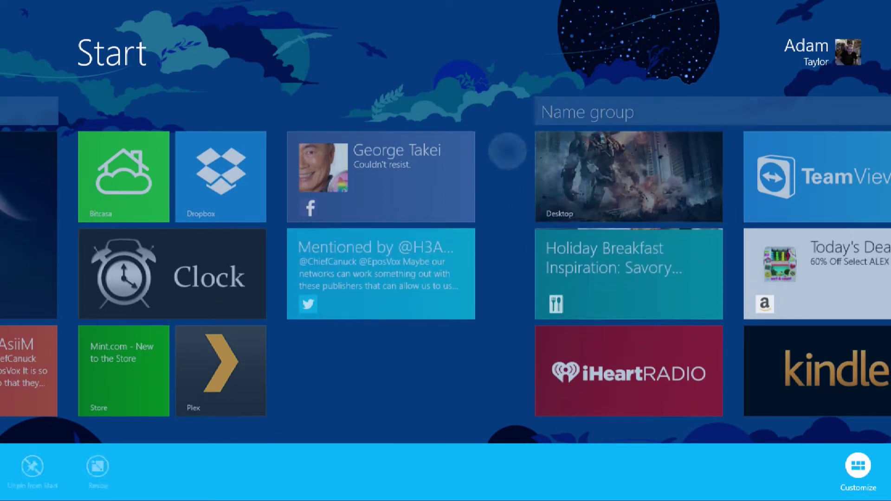
Deselect the Desktop tile, leave customize mode and nudge the tile into place
right_click(625, 169)
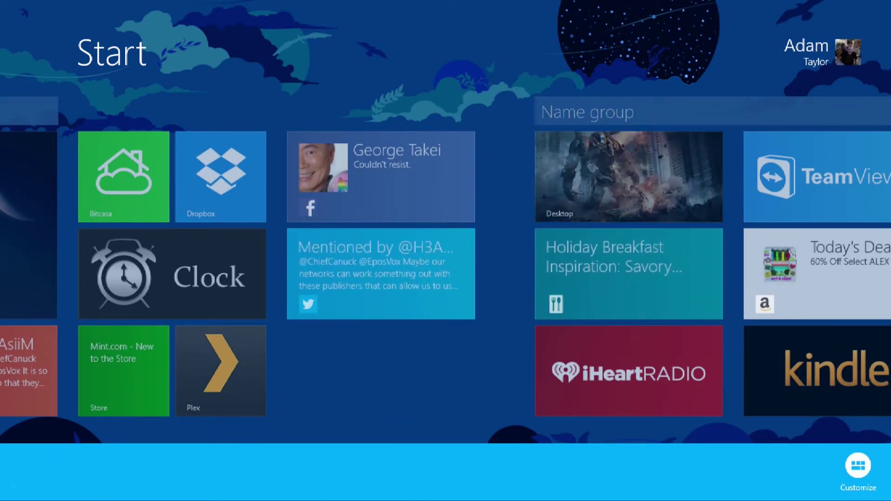
key(Escape)
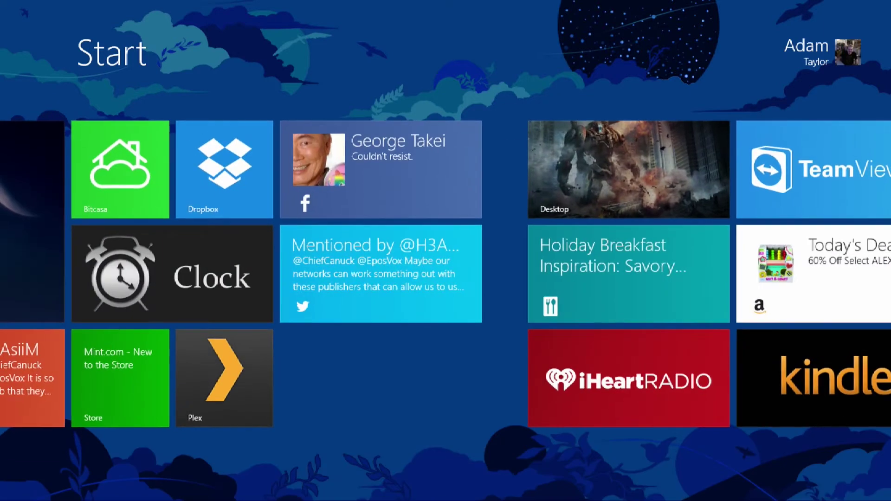
mouse_move(629, 169)
mouse_down()
mouse_move(565, 241)
mouse_move(752, 238)
mouse_move(644, 159)
mouse_move(630, 176)
mouse_up()
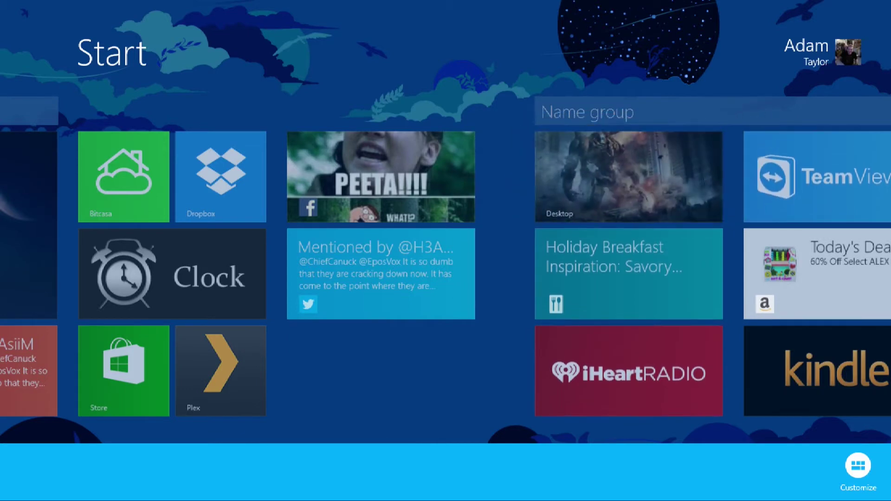
Name the first two tile groups Home and Utilities
scroll(445, 232, up, 5)
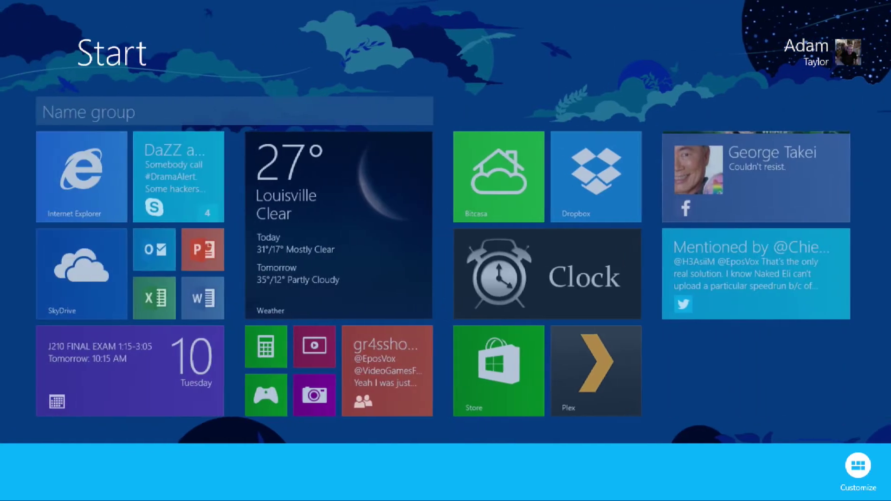
click(91, 111)
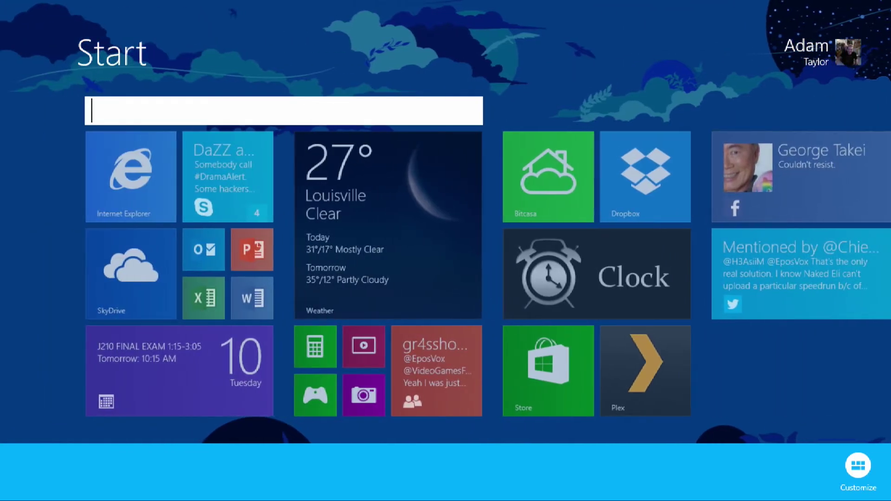
text(Home)
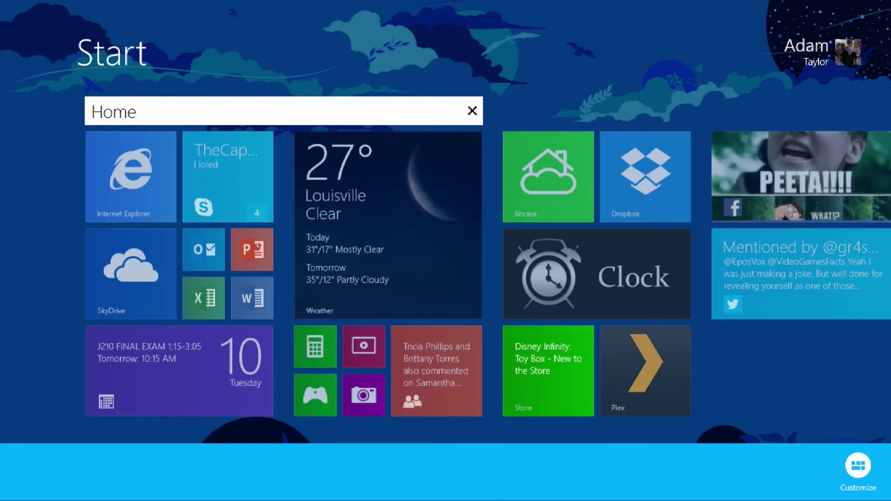
scroll(446, 274, down, 10)
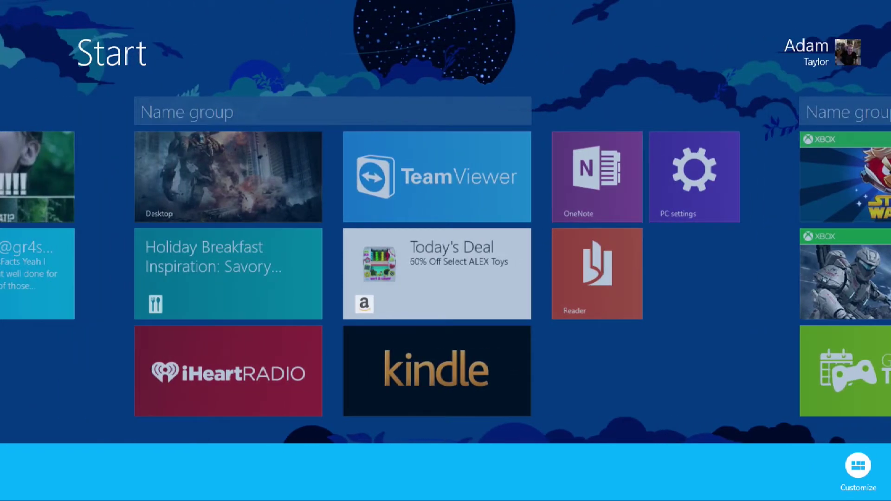
click(186, 111)
text(Utilities)
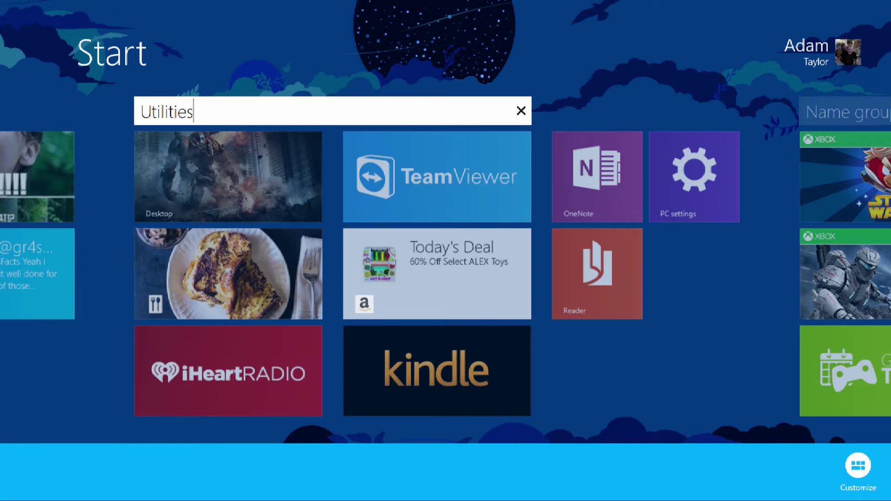
Name the Xbox tile group Games and finish customizing the groups
scroll(445, 274, down, 5)
click(508, 111)
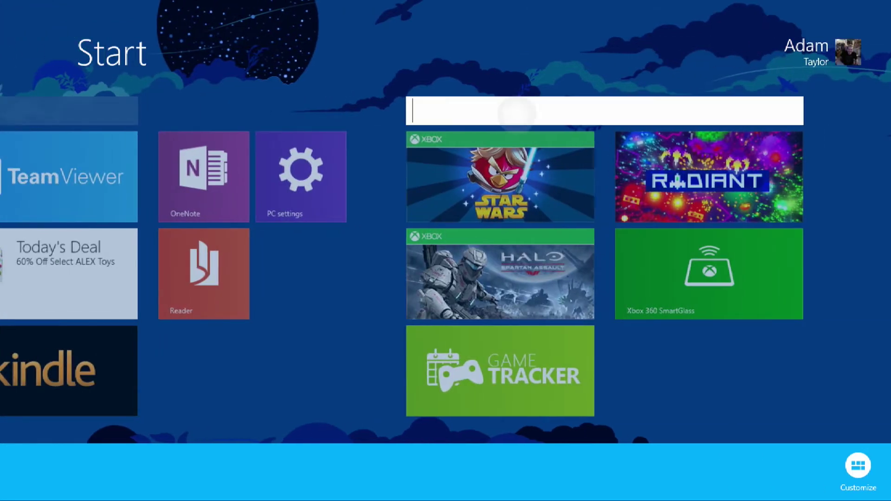
text(Games)
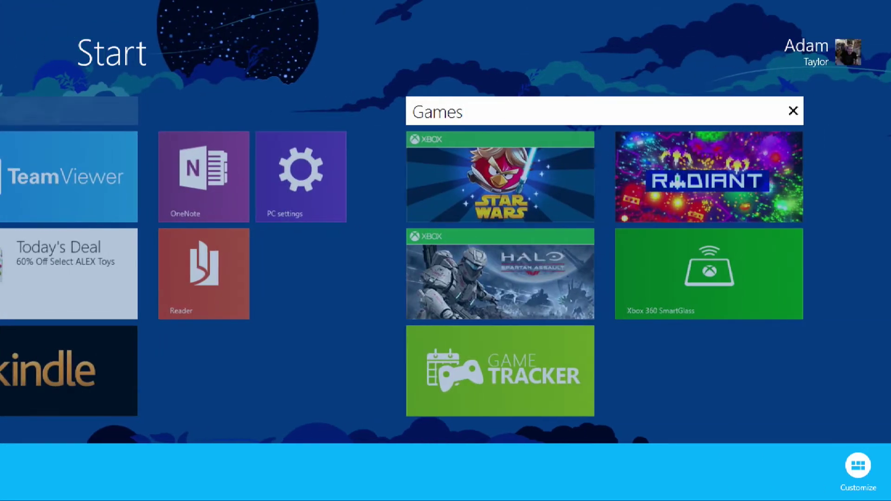
key(Return)
scroll(445, 274, up, 2)
click(413, 339)
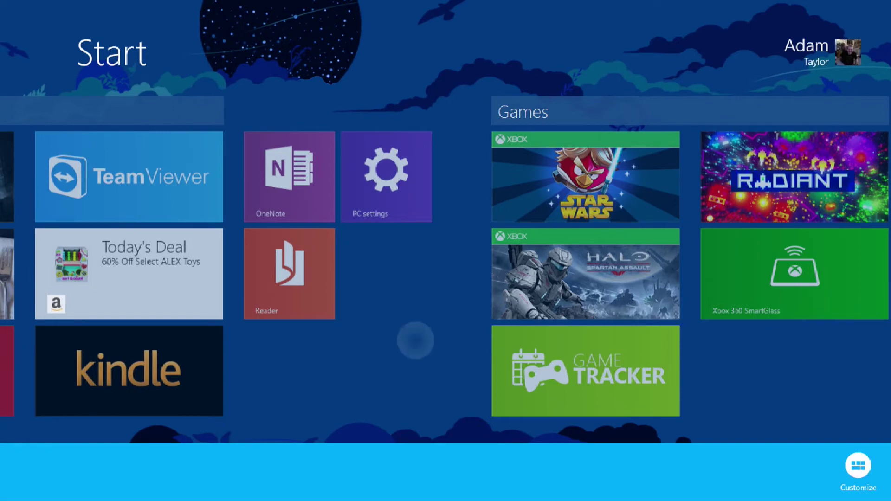
scroll(445, 274, up, 5)
scroll(446, 274, up, 5)
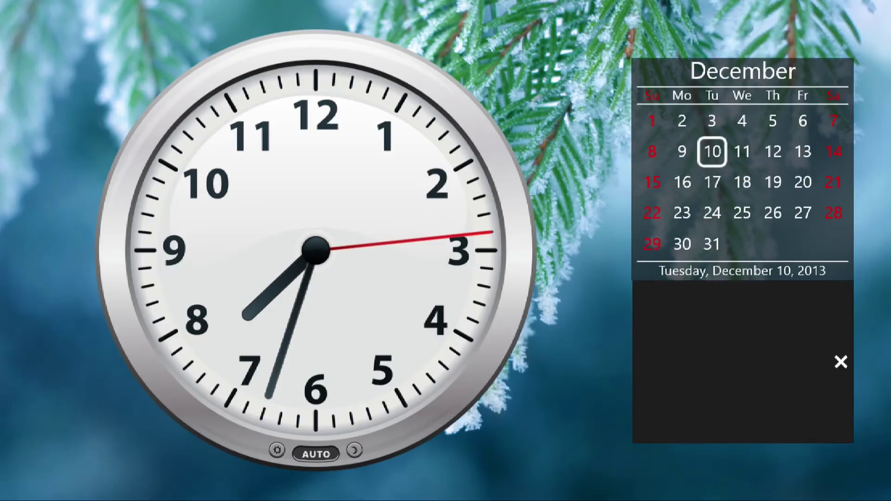
Switch between Start and Clock, view the Clock settings pane from the charms, then return to Start
key(super)
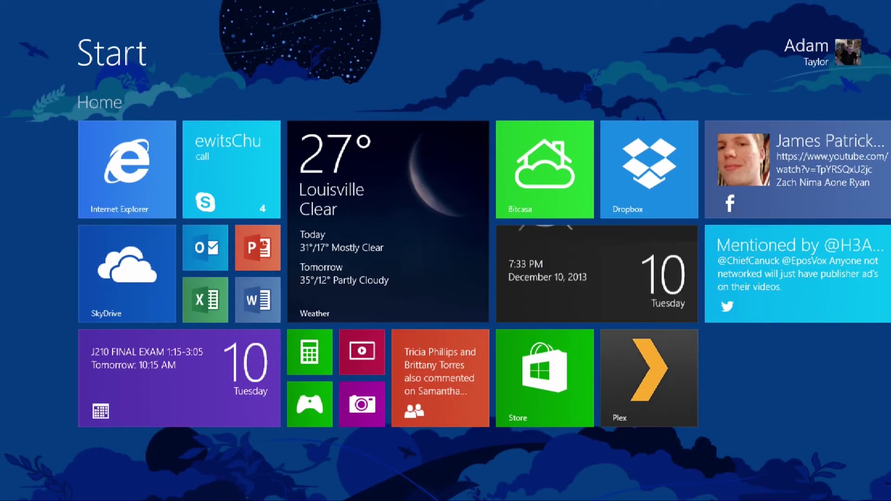
key(super)
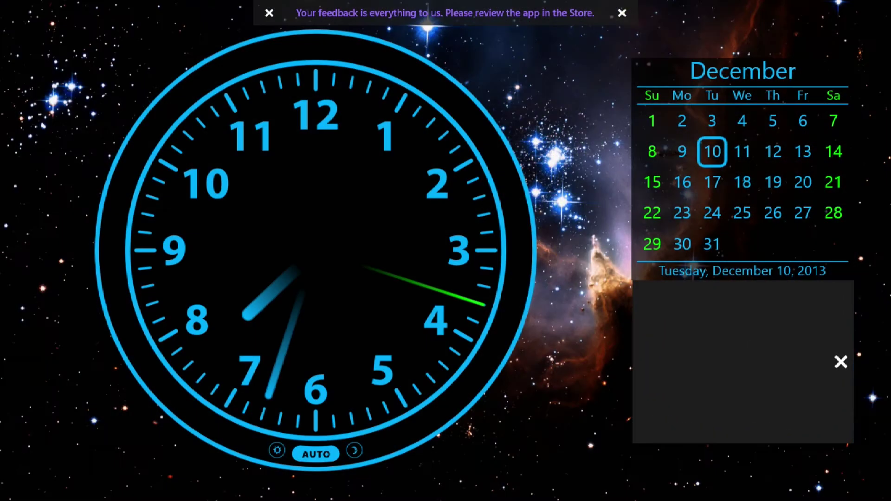
key(super+c)
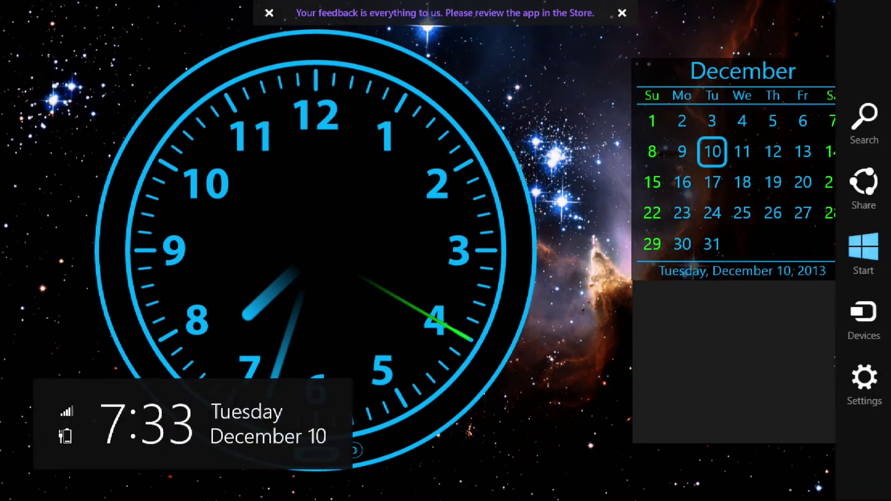
key(super+i)
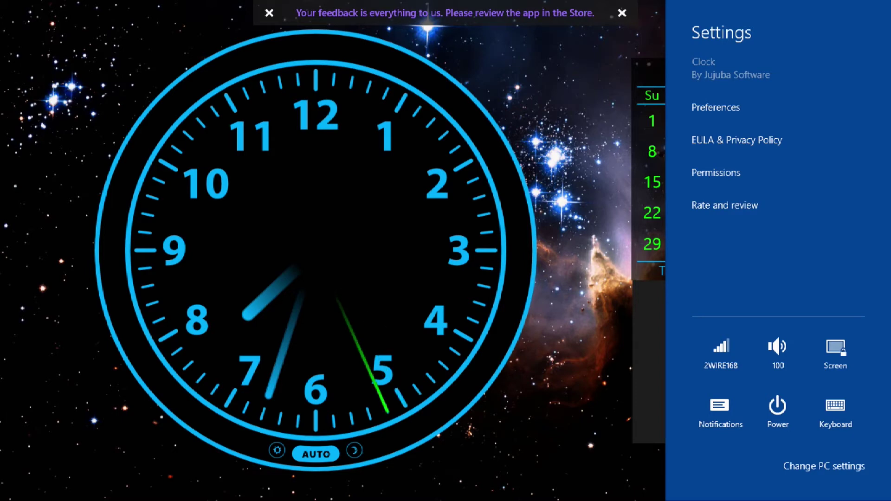
key(Escape)
key(super)
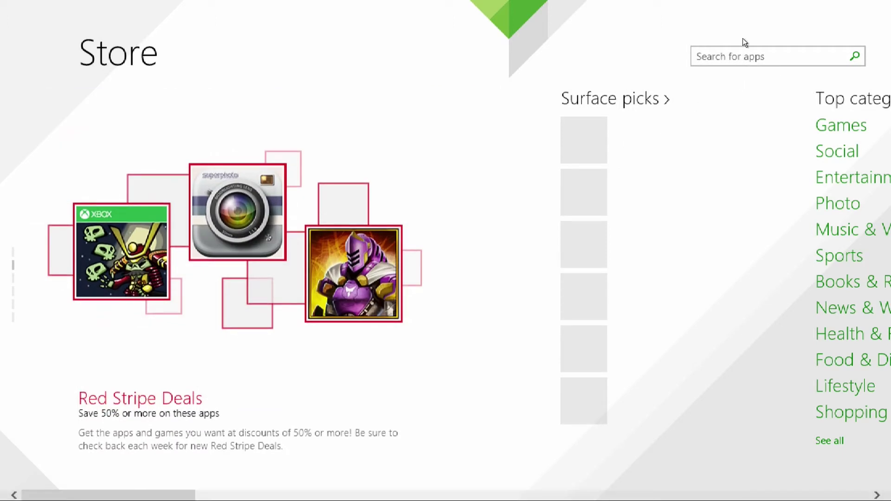
Search the Store for the Clock app, then scroll Start to the live Clock tile in Utilities
click(727, 58)
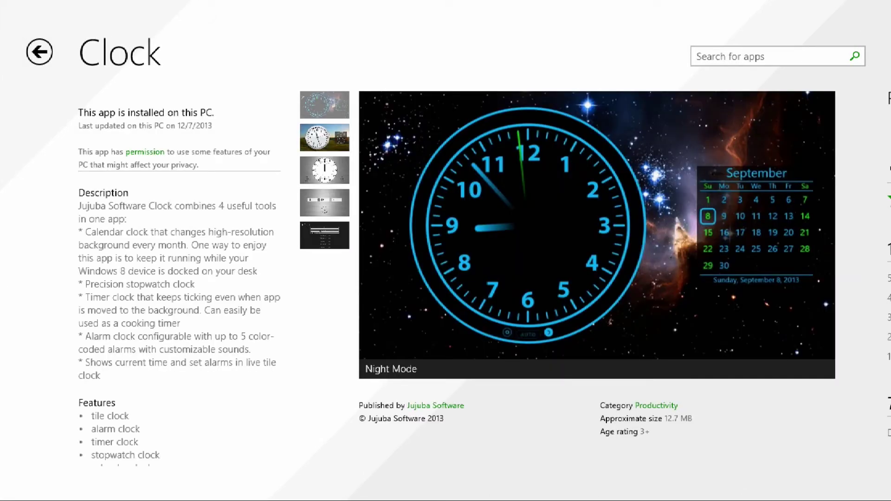
key(super)
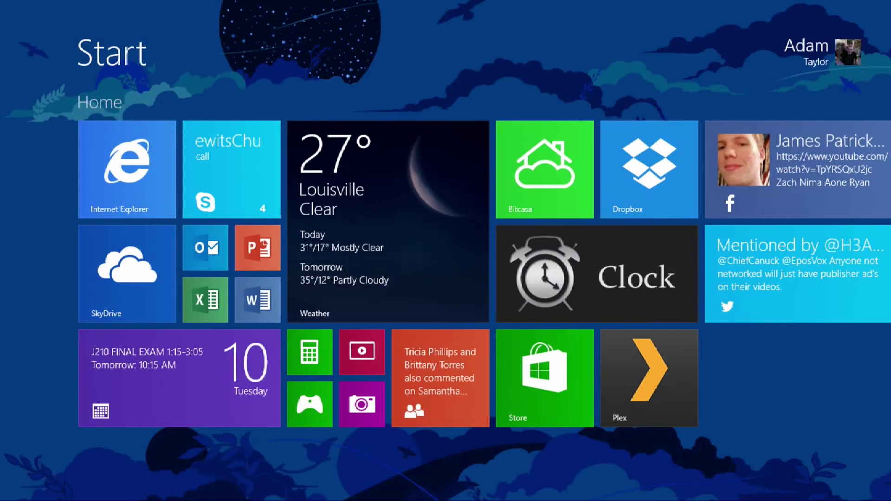
scroll(445, 251, down, 3)
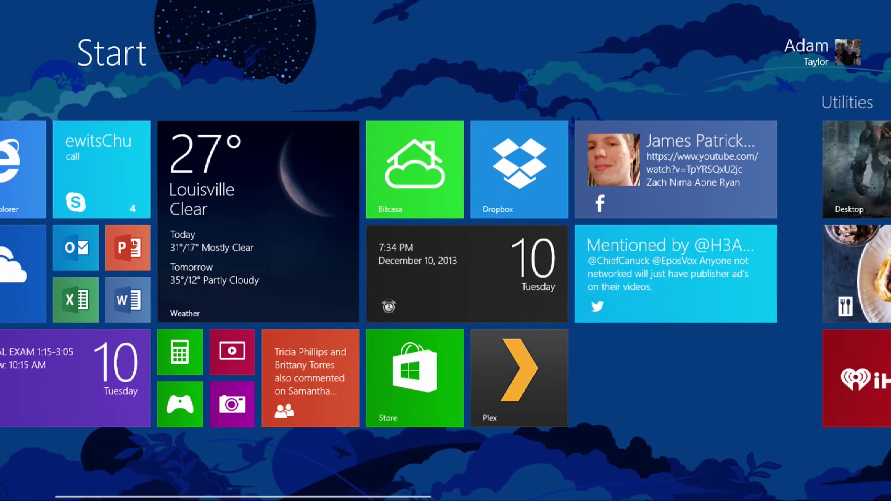
scroll(445, 251, down, 2)
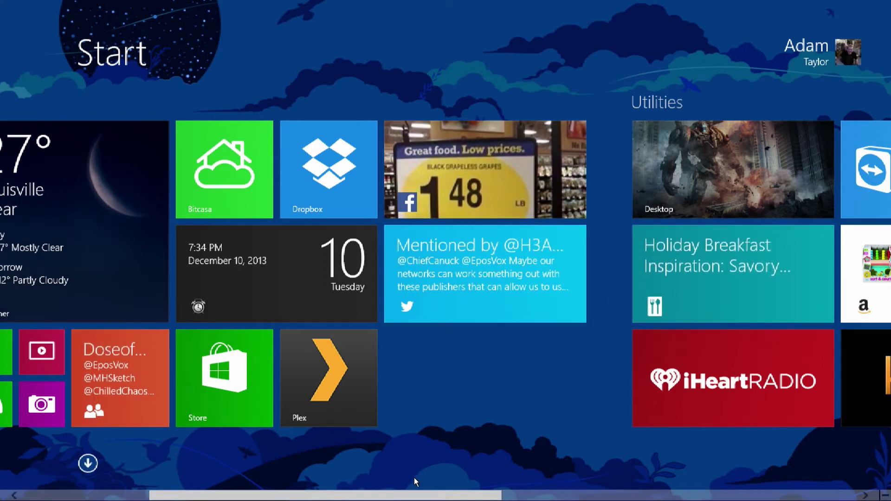
scroll(414, 479, up, 4)
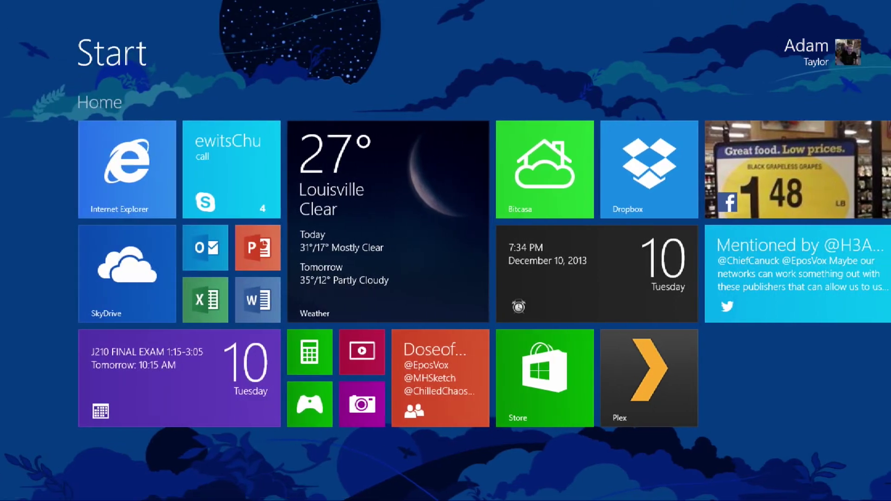
scroll(446, 250, down, 5)
scroll(445, 251, up, 5)
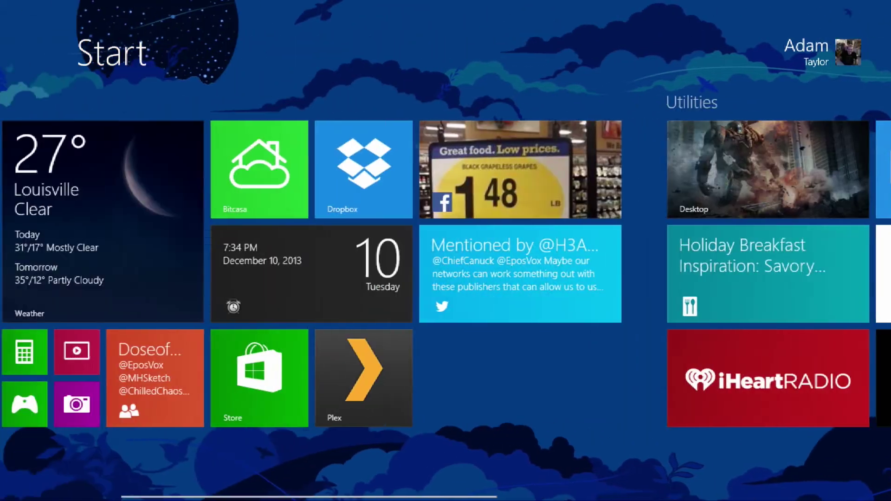
key(super+c)
key(Escape)
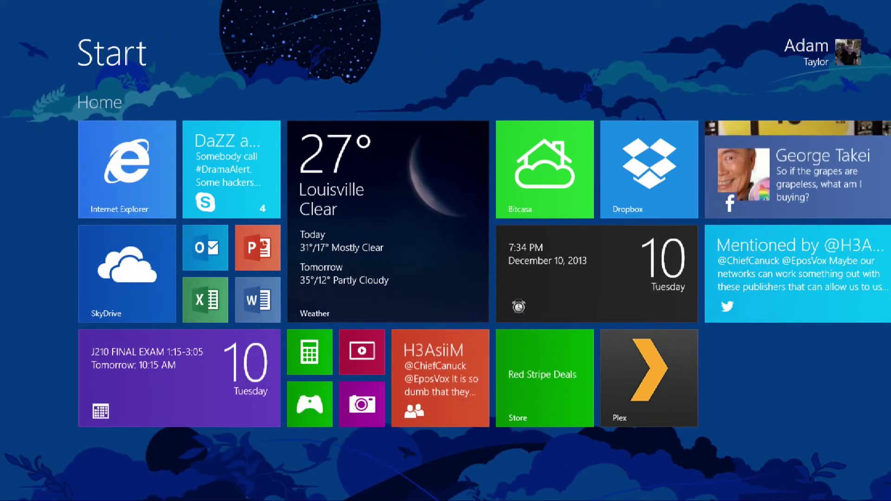
scroll(446, 251, down, 5)
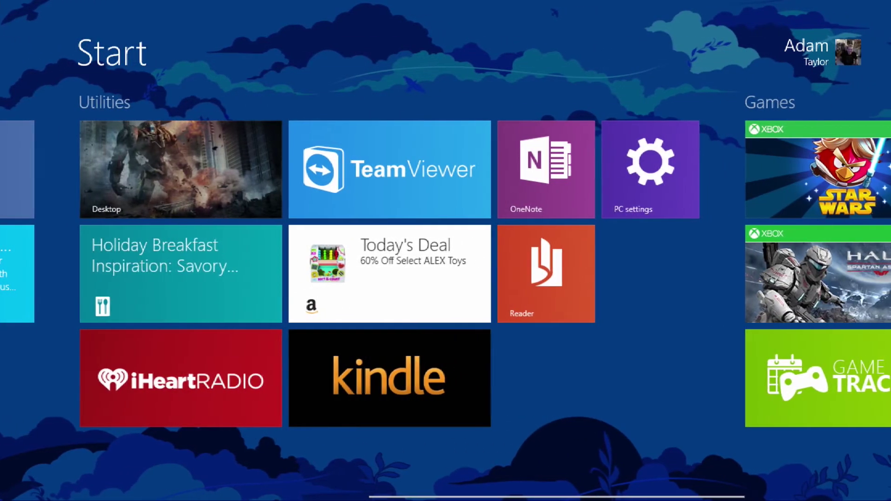
scroll(445, 251, down, 3)
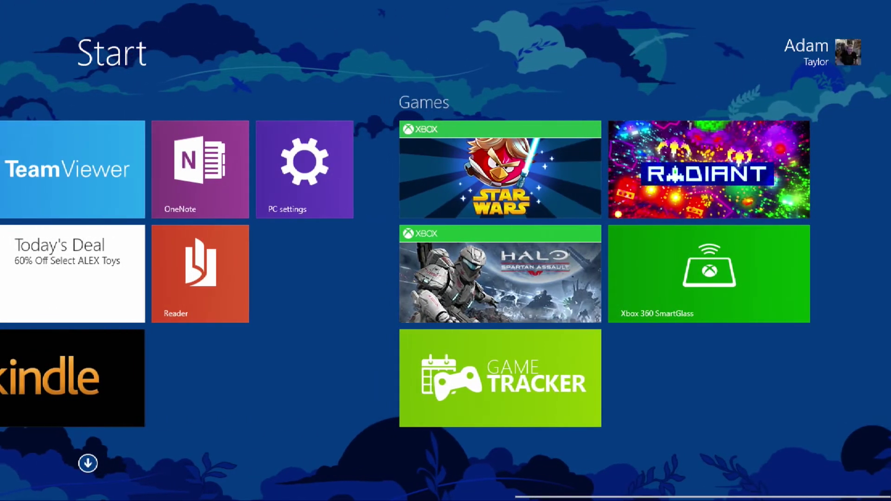
scroll(446, 251, up, 8)
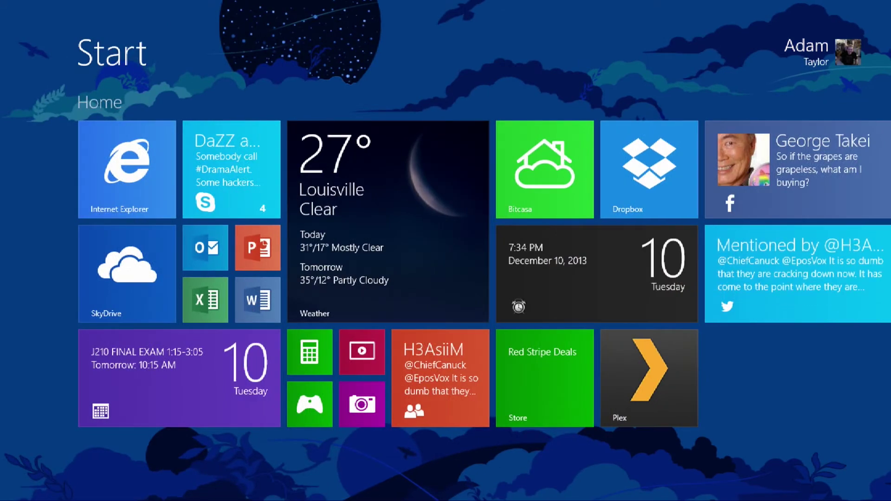
scroll(419, 459, down, 3)
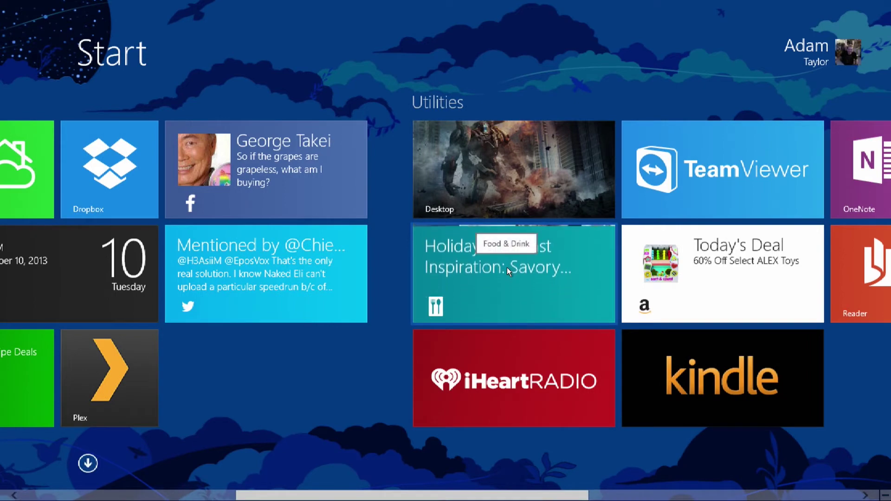
right_click(506, 268)
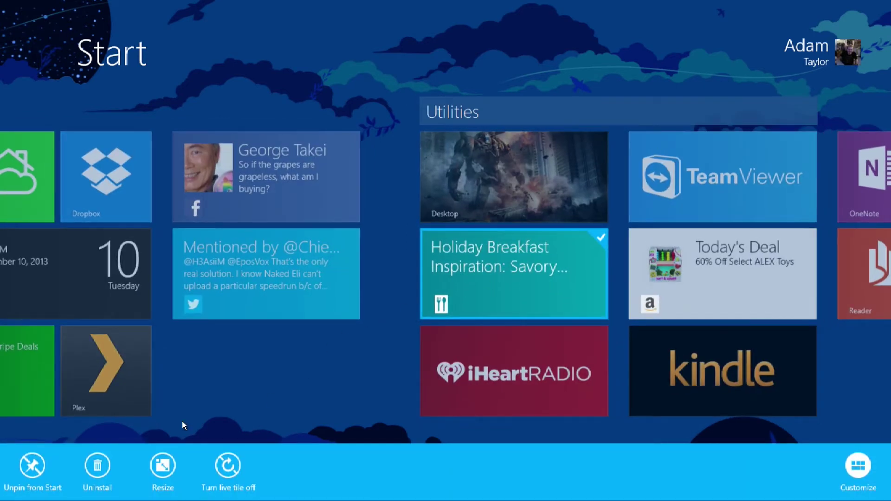
Resize the Holiday Breakfast tile to Large
click(387, 360)
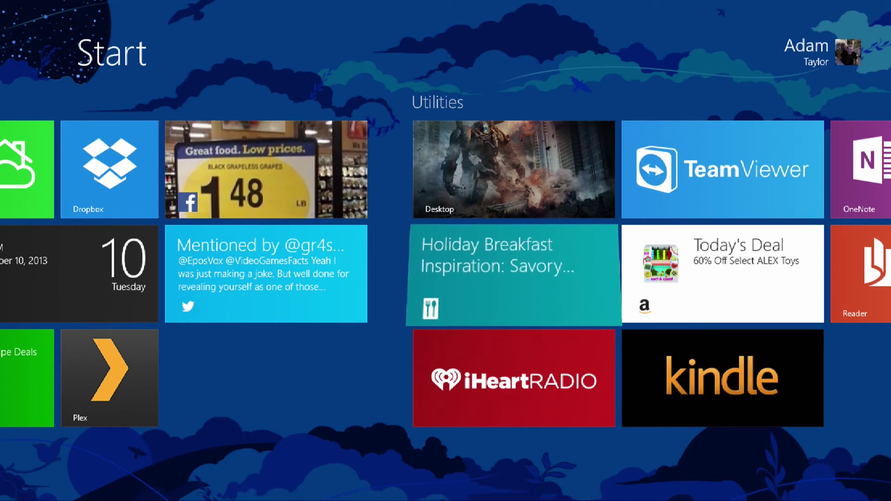
right_click(464, 279)
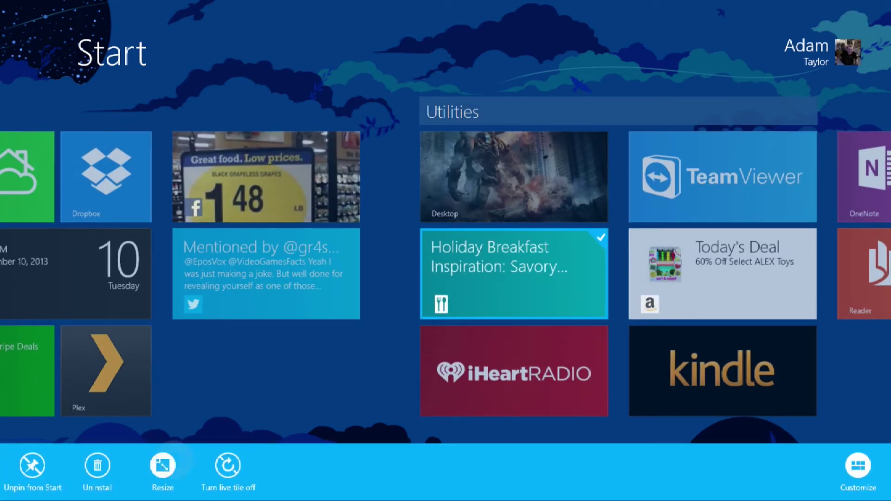
click(162, 466)
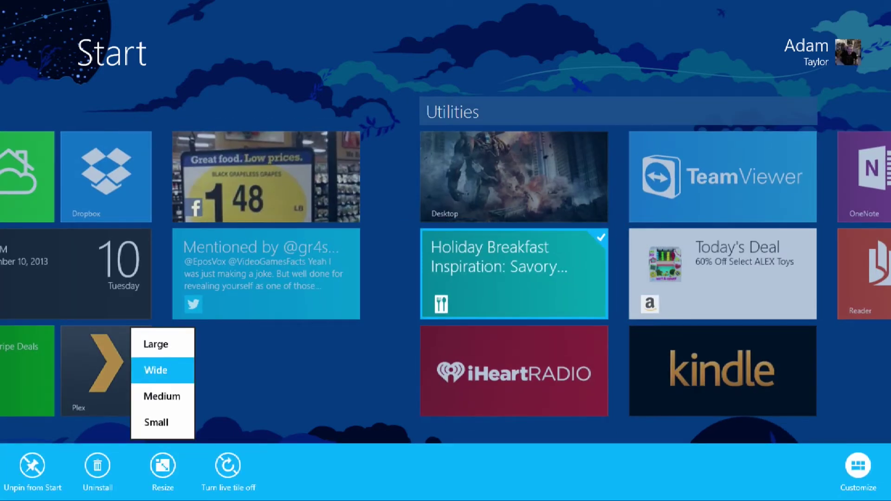
click(165, 343)
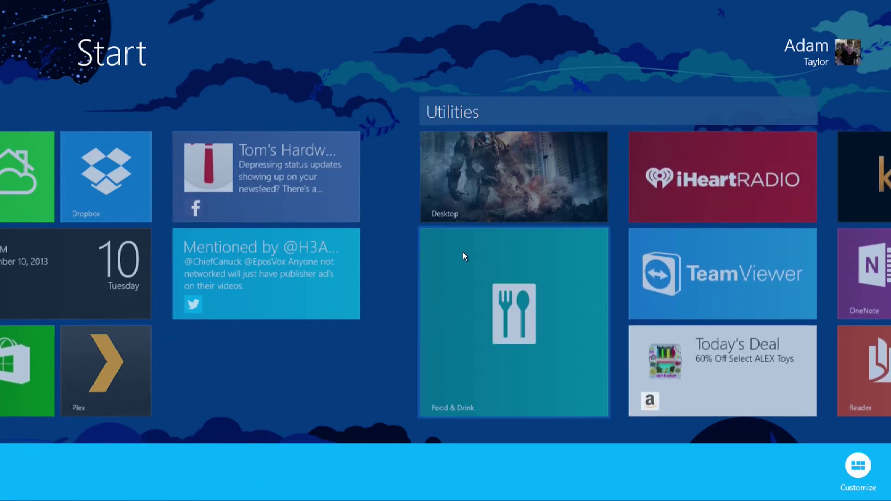
Resize the Holiday Breakfast tile to Wide
right_click(478, 302)
click(168, 459)
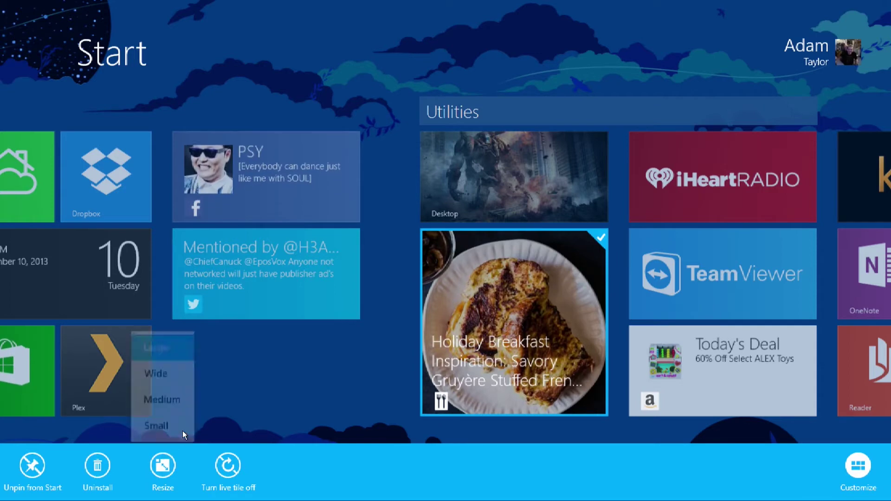
click(178, 377)
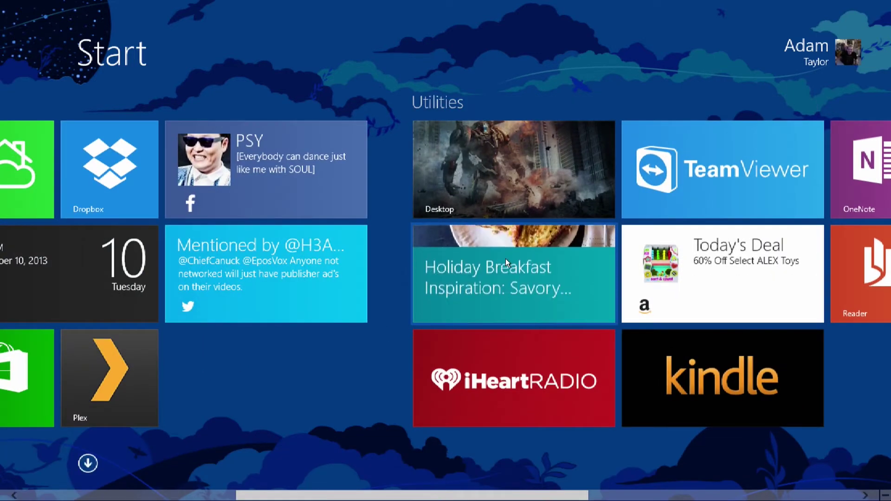
Try the food tile at Medium, then shrink it to Small
right_click(514, 258)
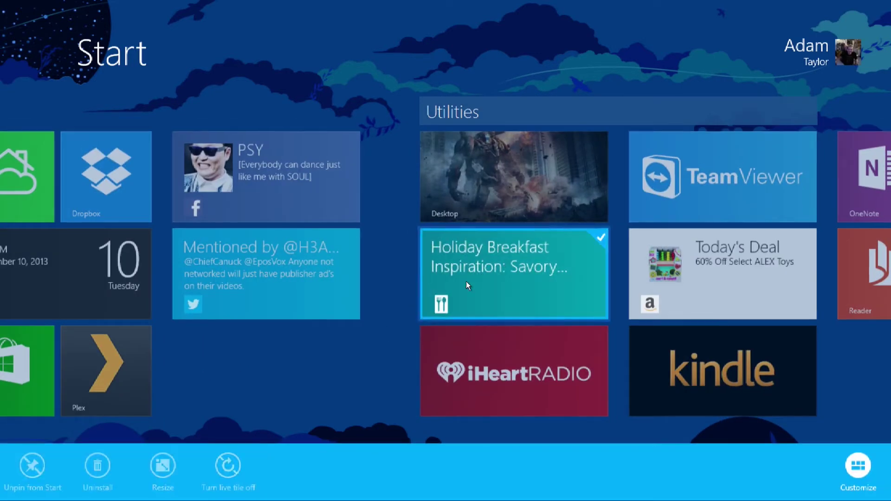
click(166, 453)
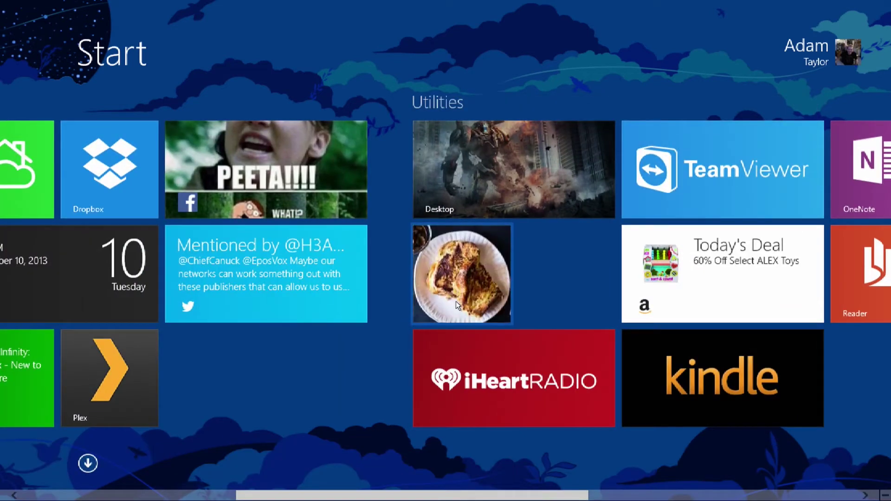
right_click(475, 276)
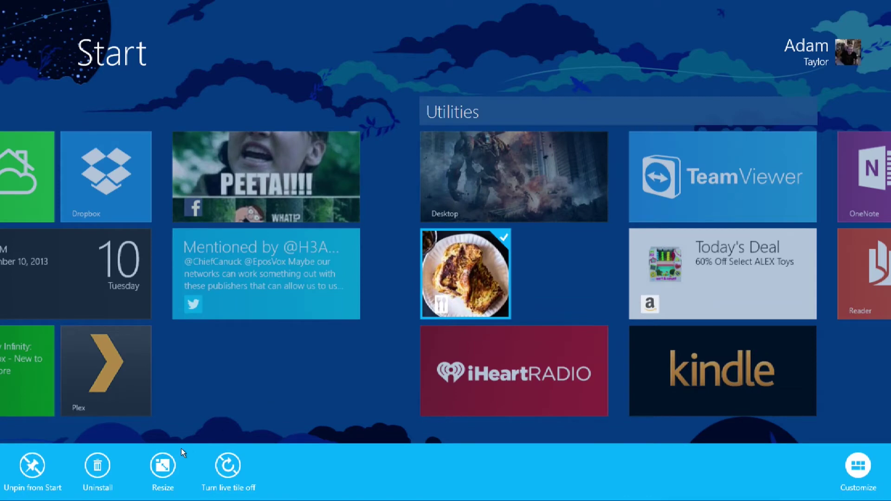
click(176, 457)
click(175, 411)
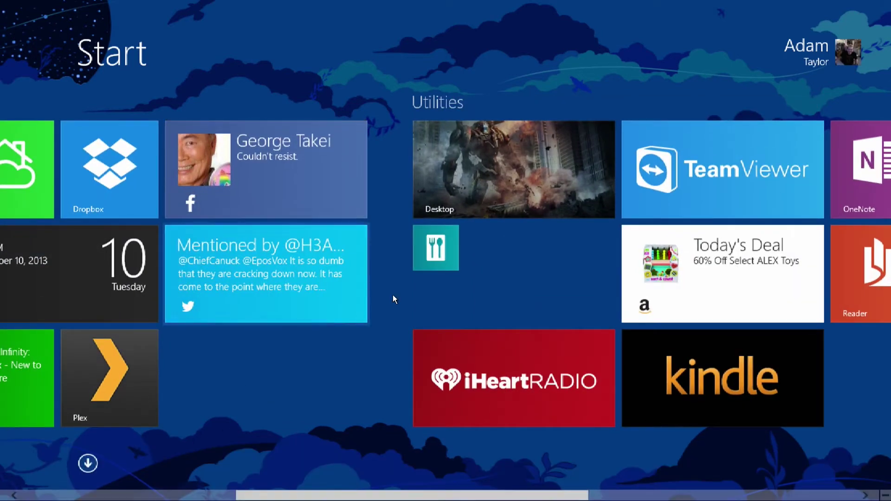
Resize the small Food & Drink tile back to Wide and scroll right toward the Games group
scroll(448, 462, up, 5)
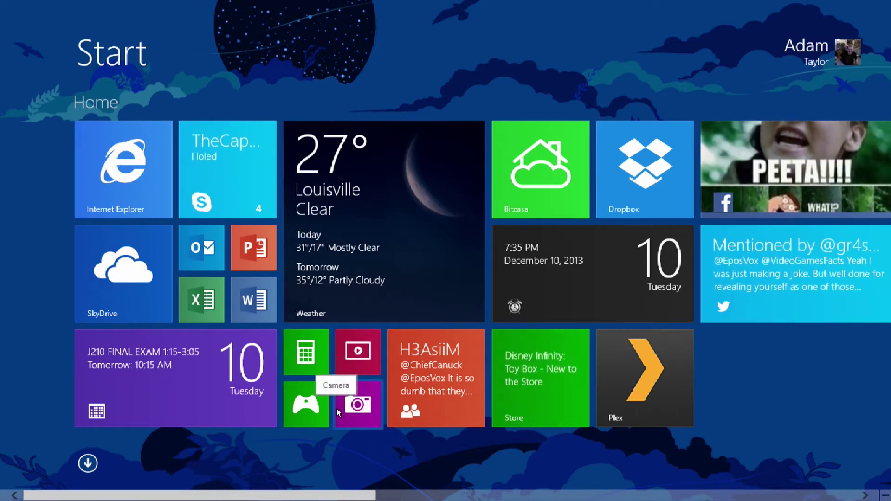
scroll(445, 251, down, 5)
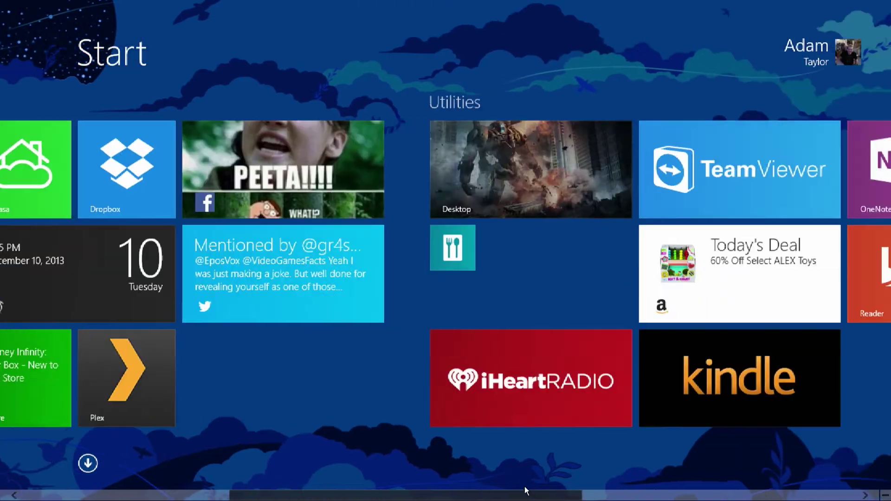
right_click(345, 268)
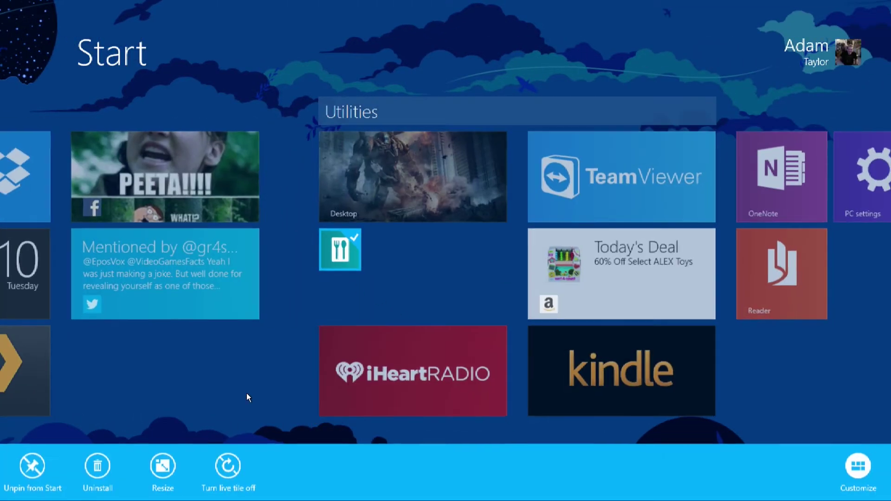
click(172, 463)
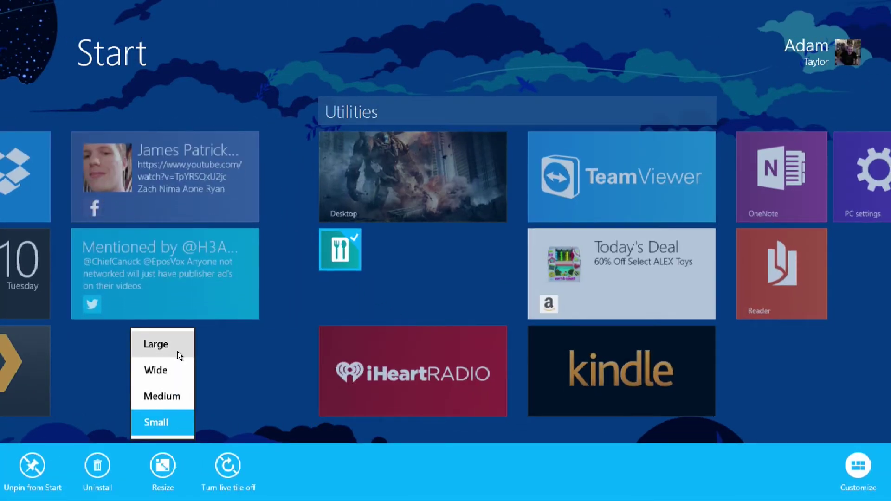
click(159, 378)
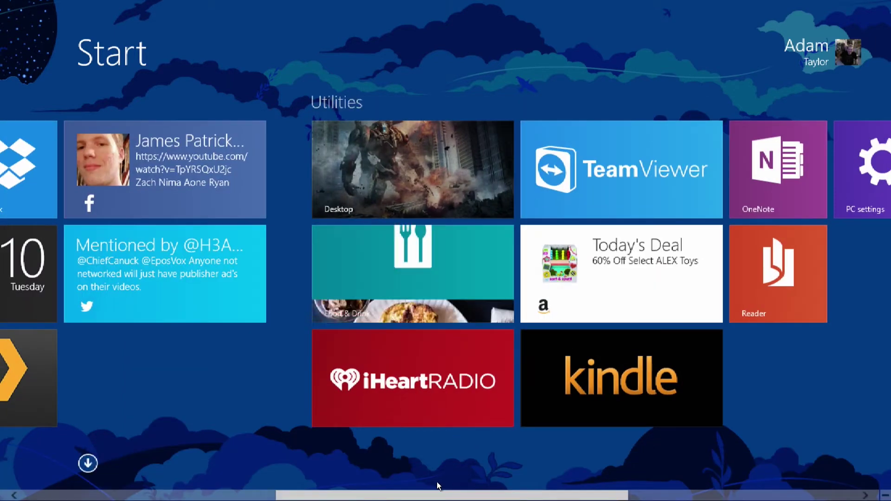
scroll(533, 479, down, 3)
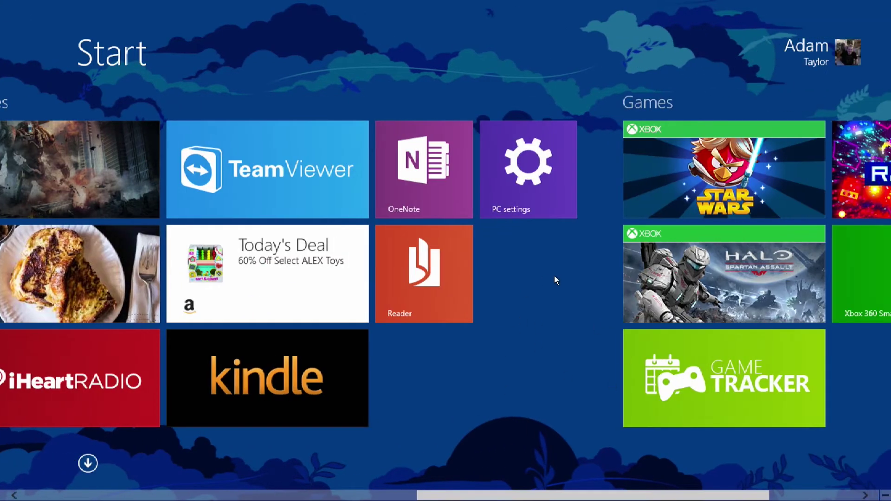
scroll(624, 444, down, 2)
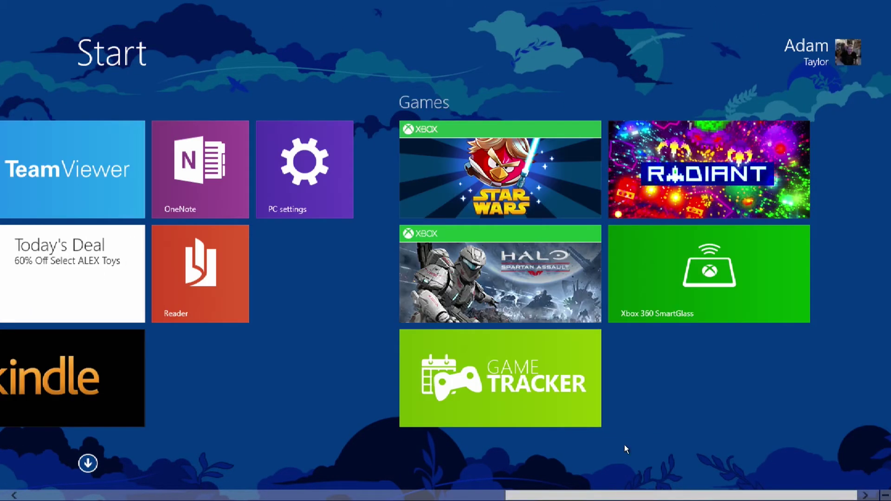
right_click(696, 364)
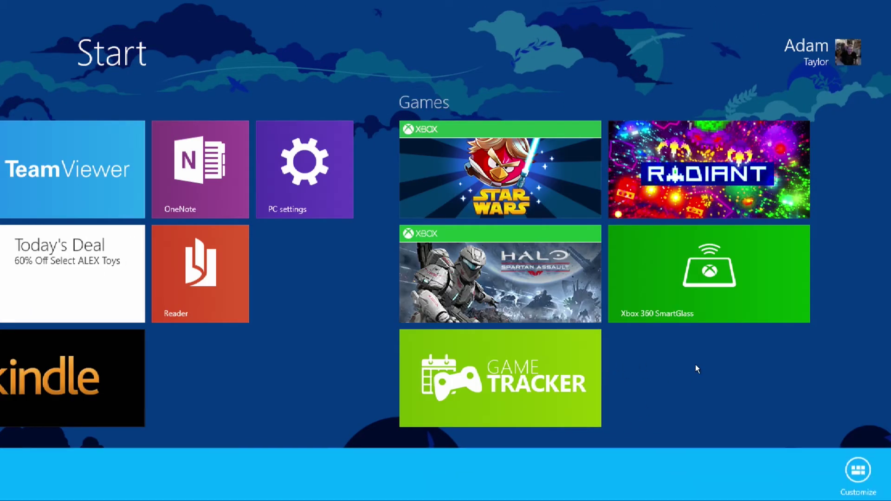
click(696, 383)
right_click(776, 404)
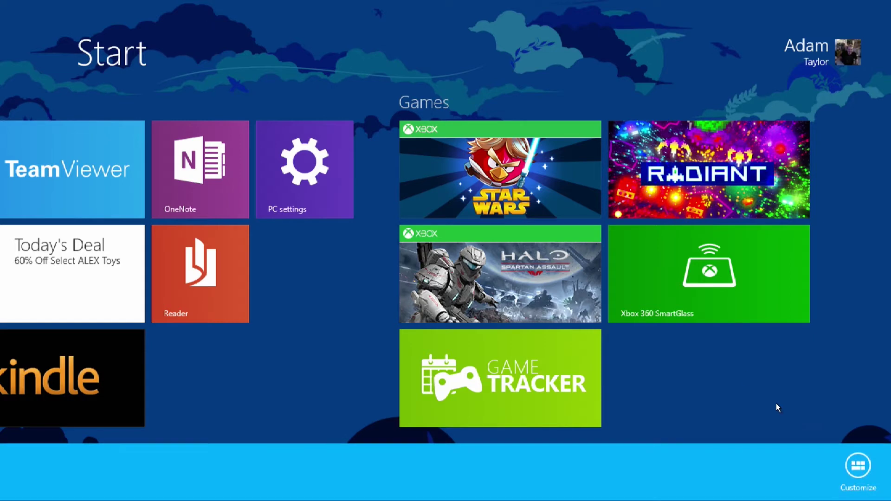
click(861, 468)
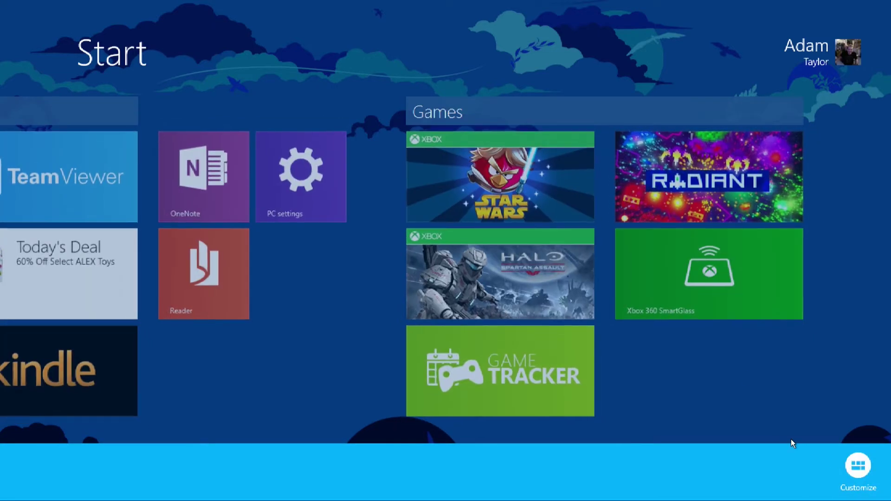
click(447, 108)
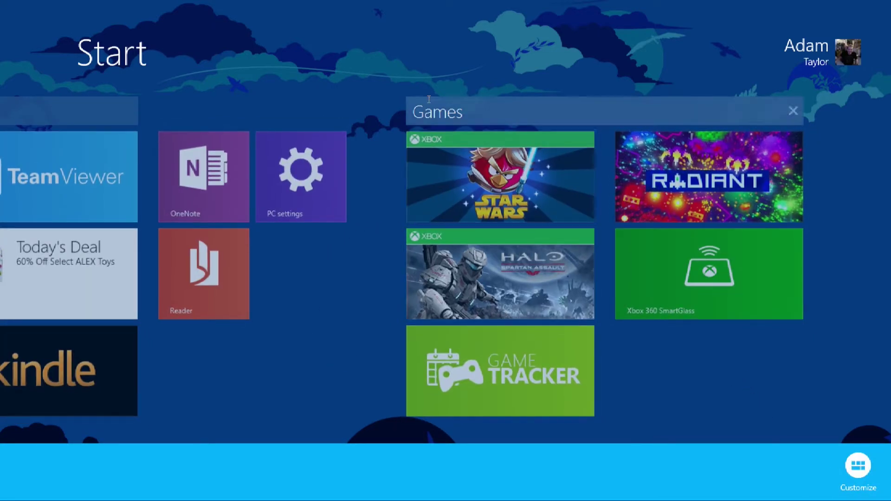
key(Return)
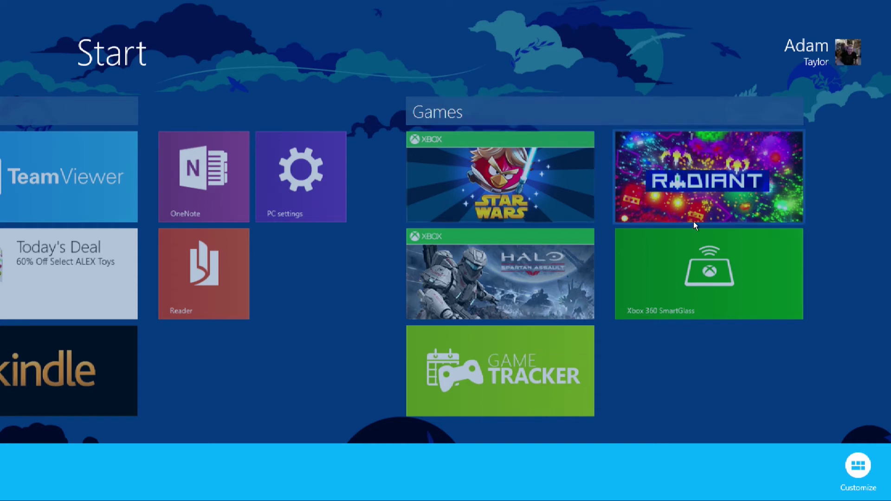
click(750, 364)
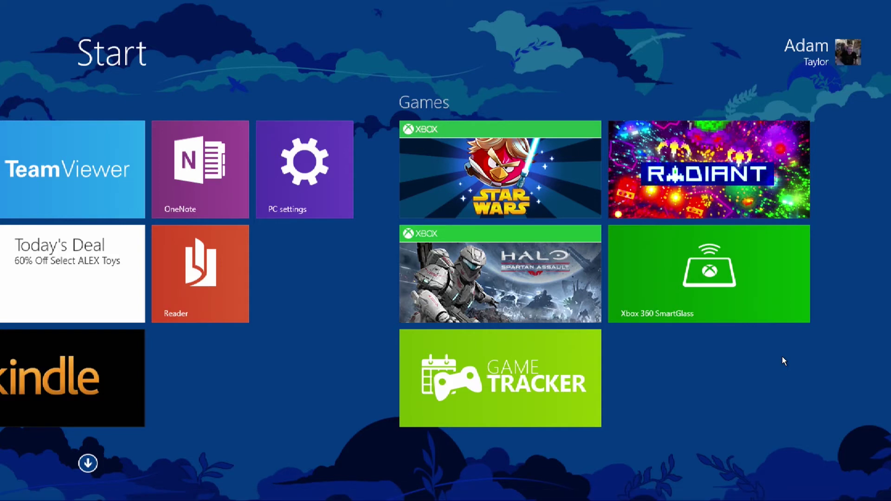
key(super+c)
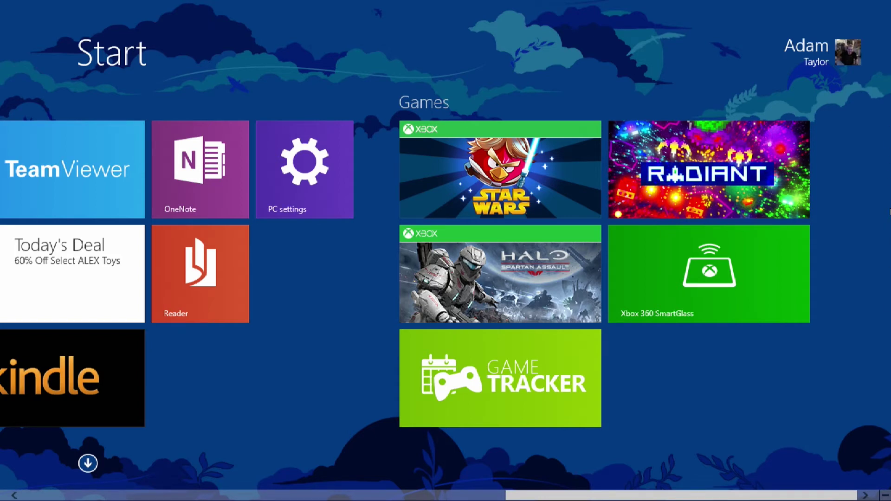
In Personalize, apply the rooftop design with dark purple background and purple accent, then close the pane
mouse_move(889, 2)
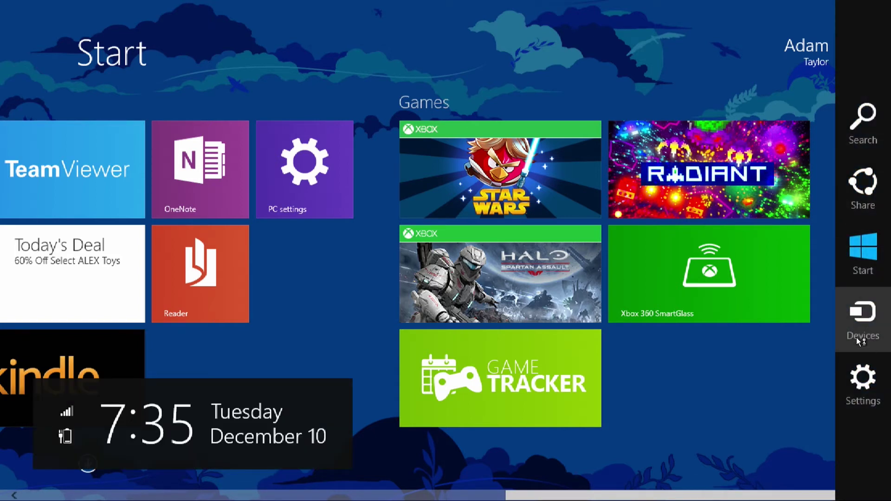
click(852, 375)
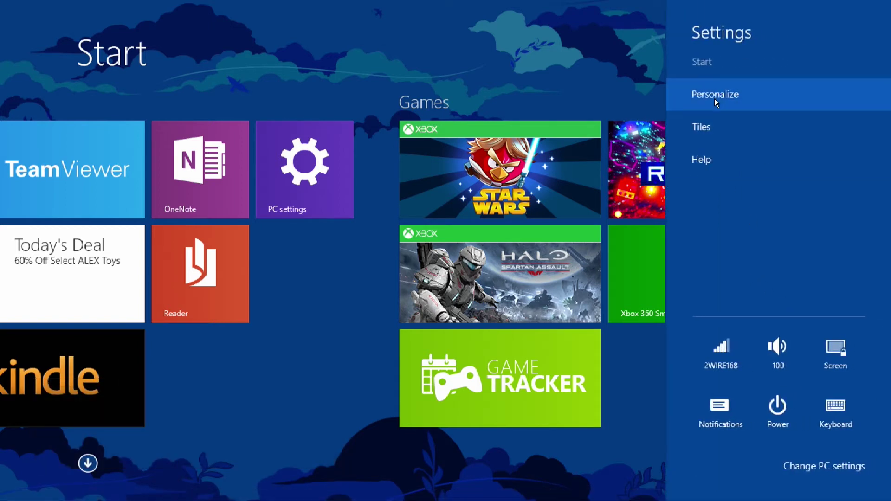
click(714, 95)
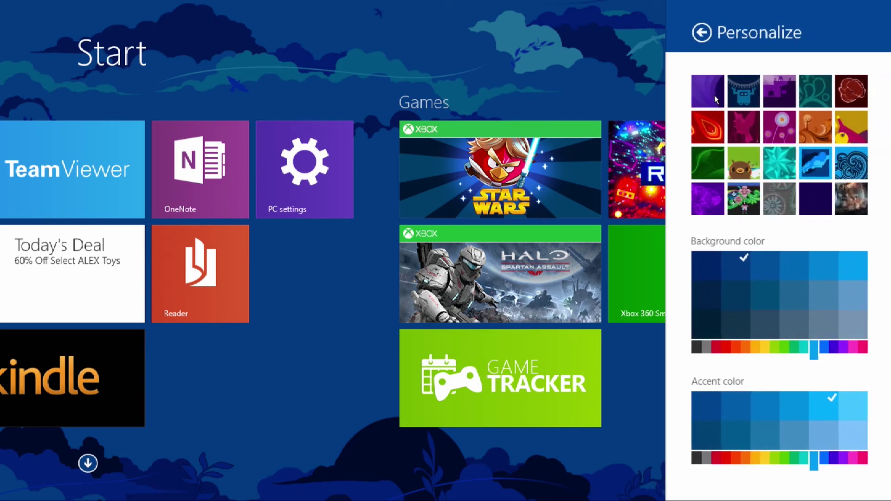
click(734, 91)
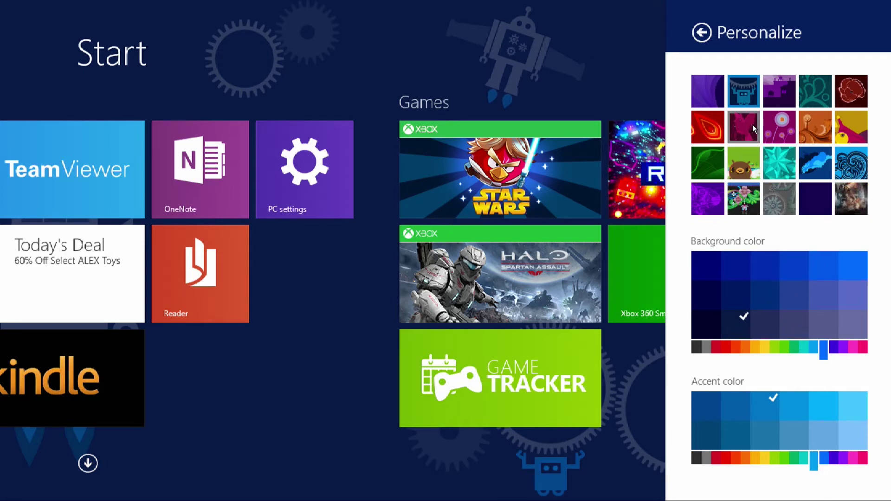
click(765, 91)
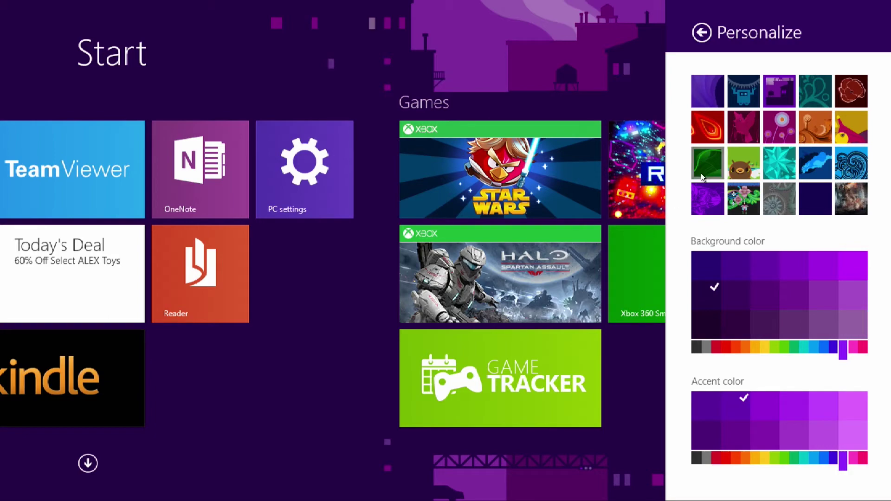
click(359, 278)
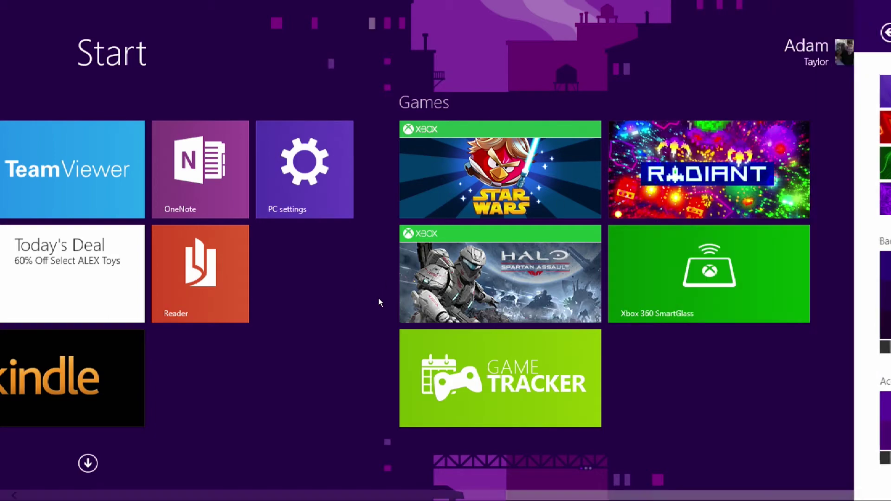
scroll(388, 313, up, 3)
Scroll back and forth through the Home and Utilities tile groups, then go to the desktop via its tile
scroll(445, 273, up, 5)
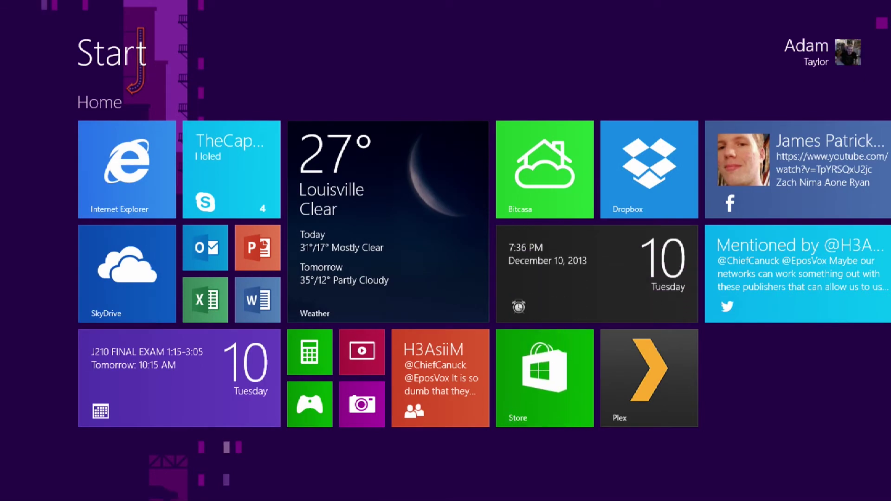
scroll(446, 273, down, 5)
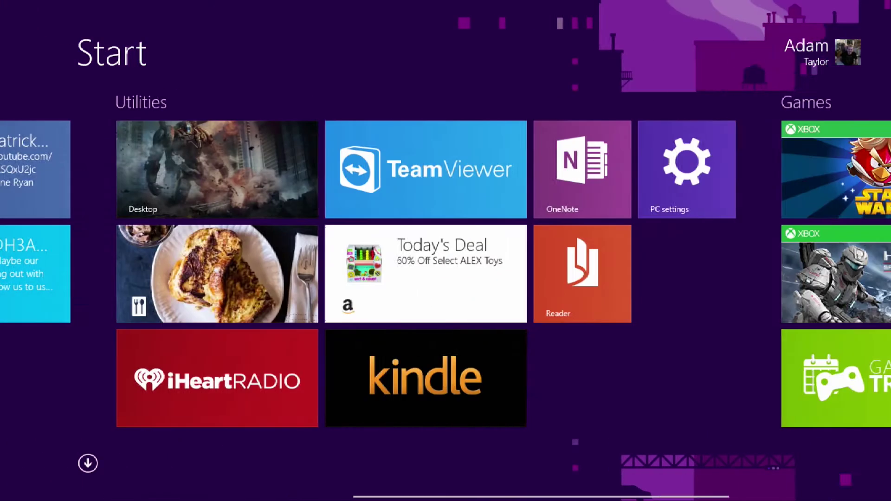
scroll(446, 274, up, 5)
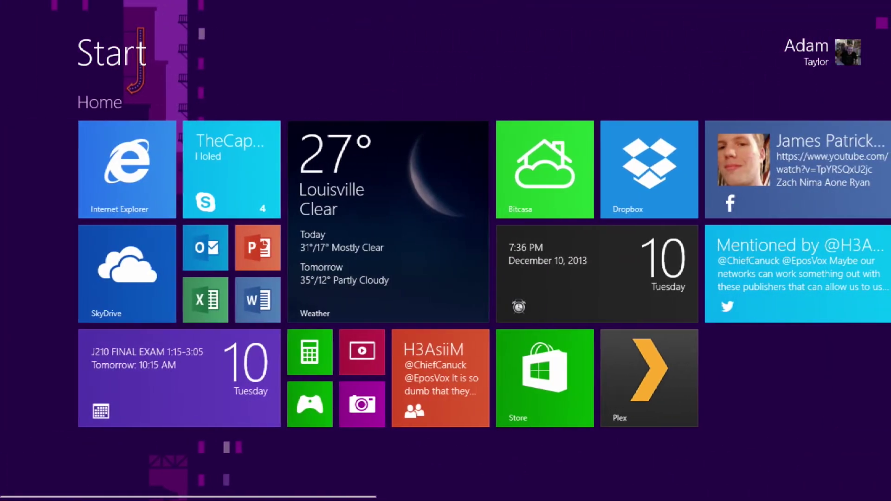
scroll(445, 273, down, 5)
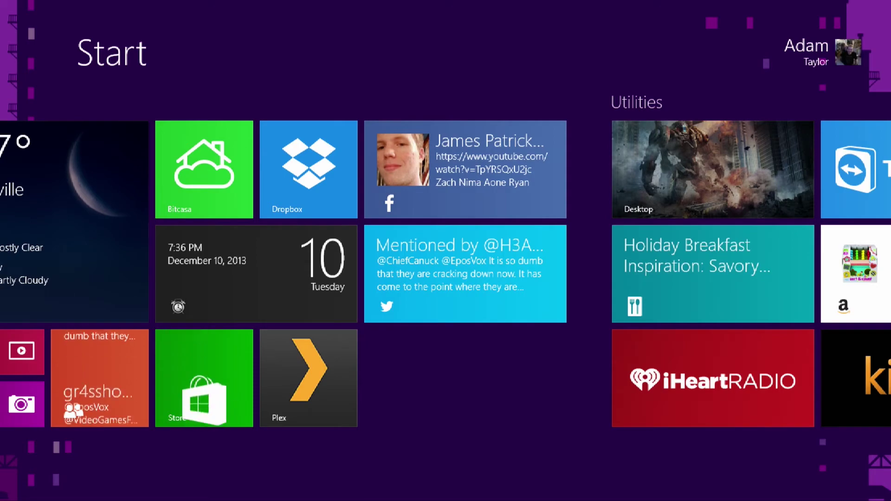
click(613, 164)
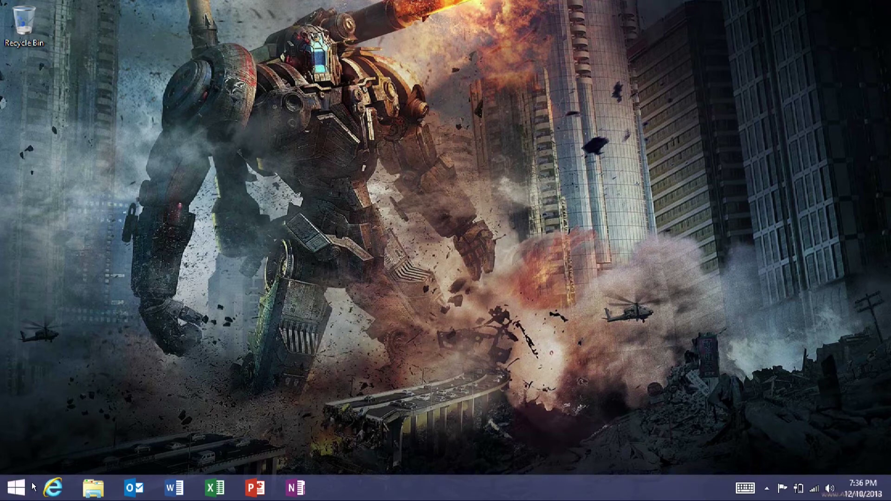
Search the web for 'Classic Shell' and open classicshell.net in a new tab
click(21, 495)
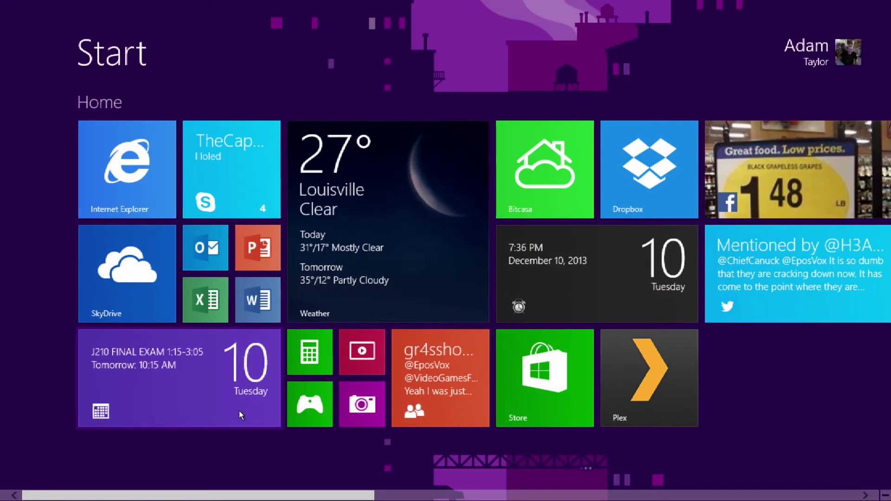
key(super)
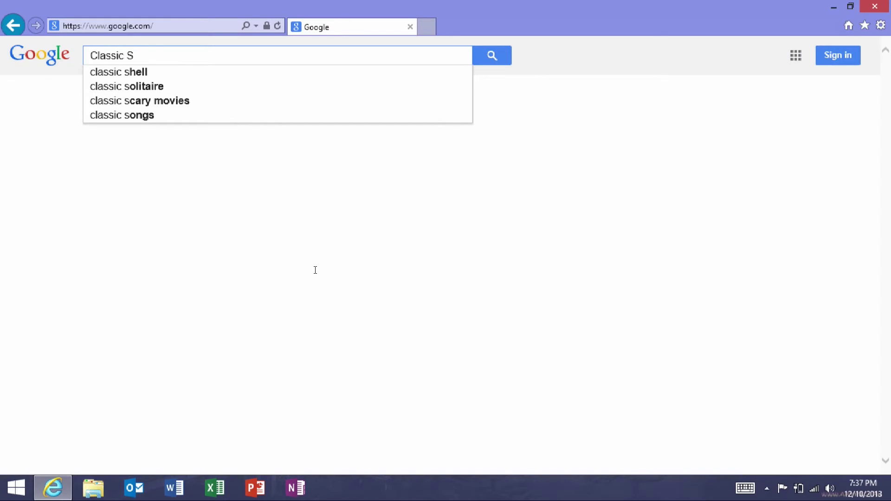
text(hells)
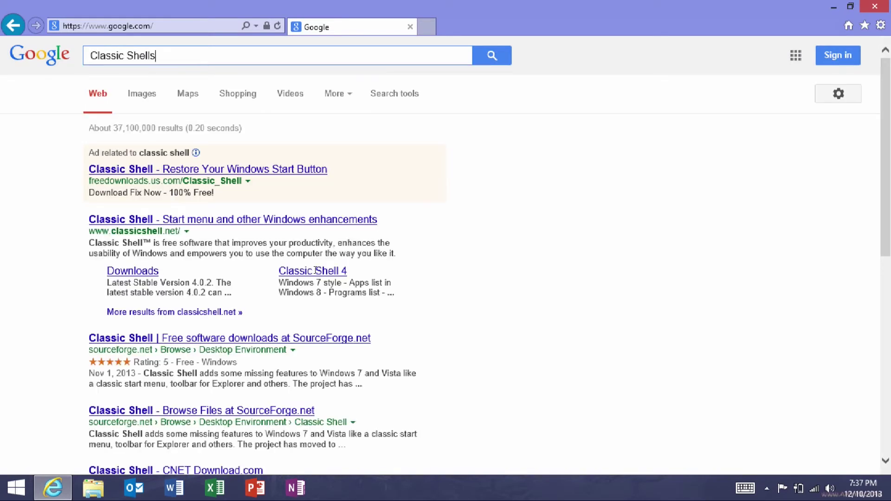
key(BackSpace)
key(Return)
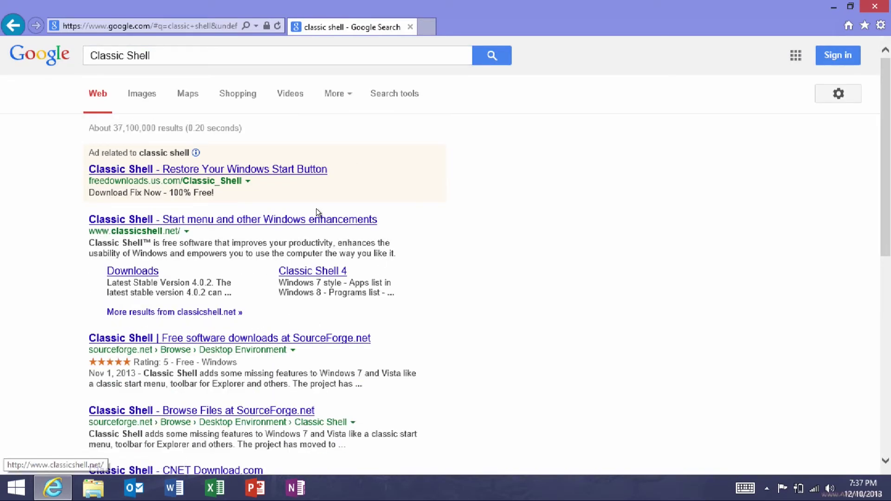
middle_click(306, 222)
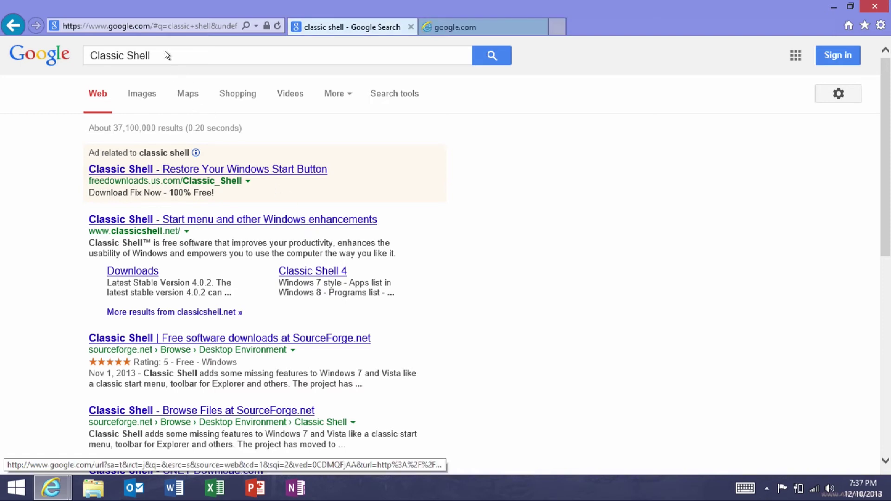
Replace the search with 'Pokki' and run it
drag(165, 55, 79, 46)
text(Pok)
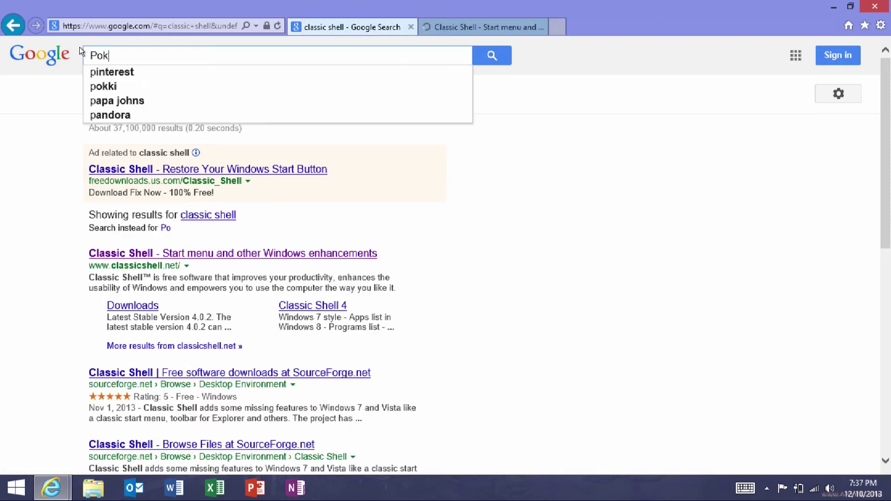
text(kie)
key(Return)
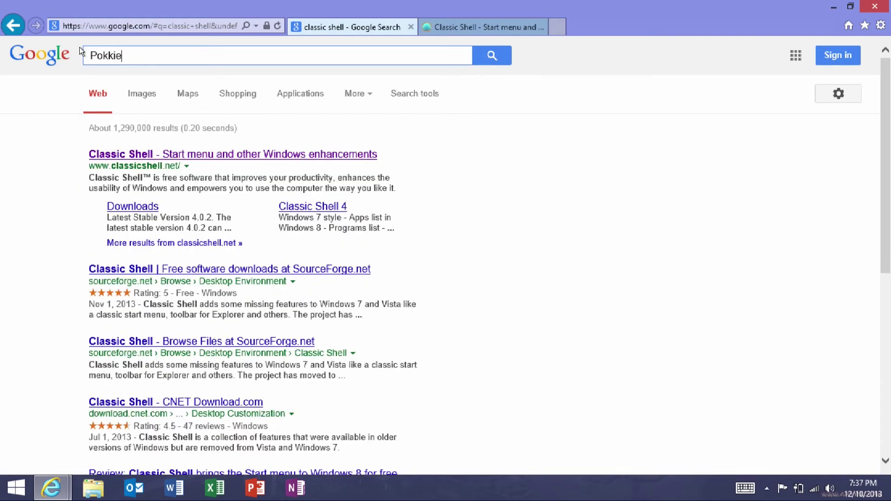
key(BackSpace)
key(Return)
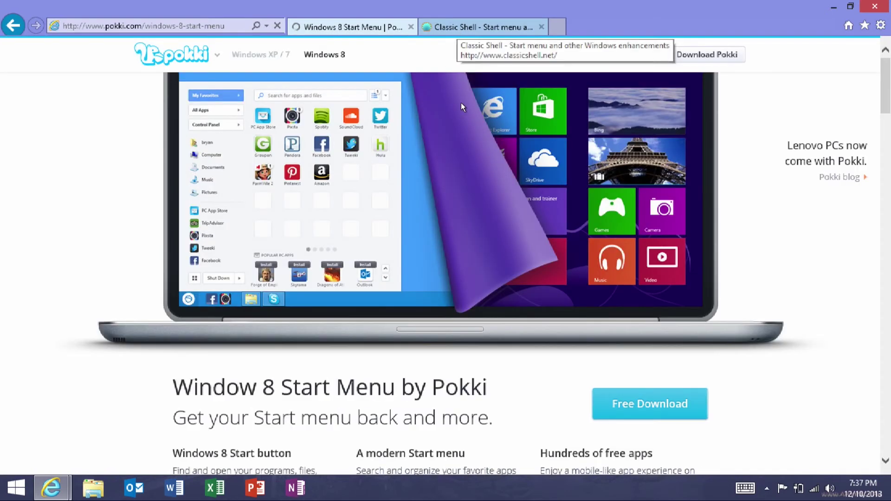
Browse the Classic Shell and Pokki tabs, then close Internet Explorer with all its tabs
click(464, 26)
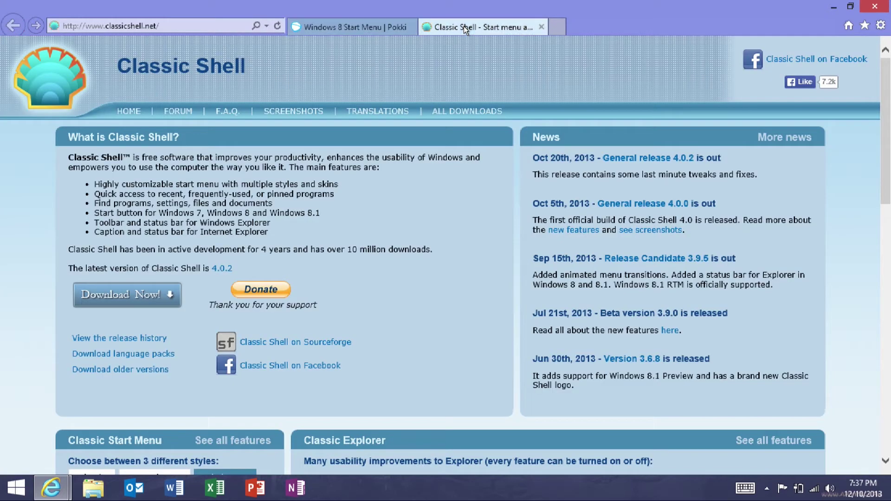
scroll(445, 135, down, 5)
scroll(442, 138, down, 3)
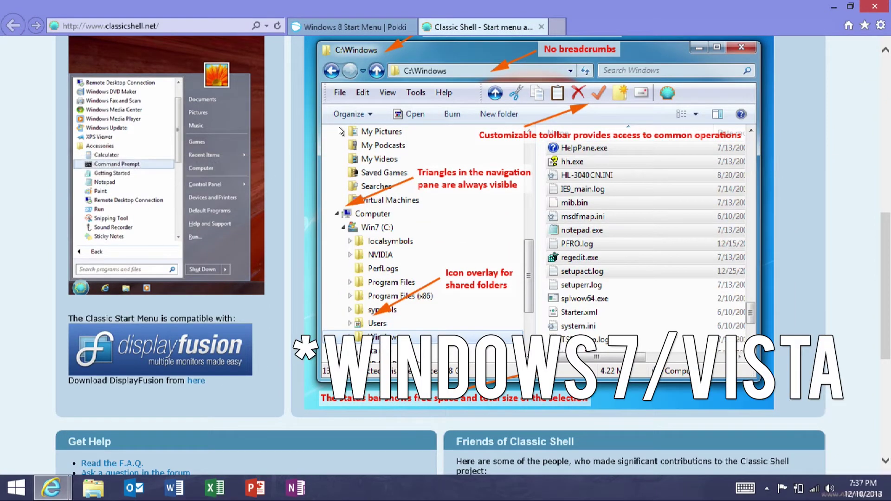
scroll(338, 127, up, 10)
click(334, 27)
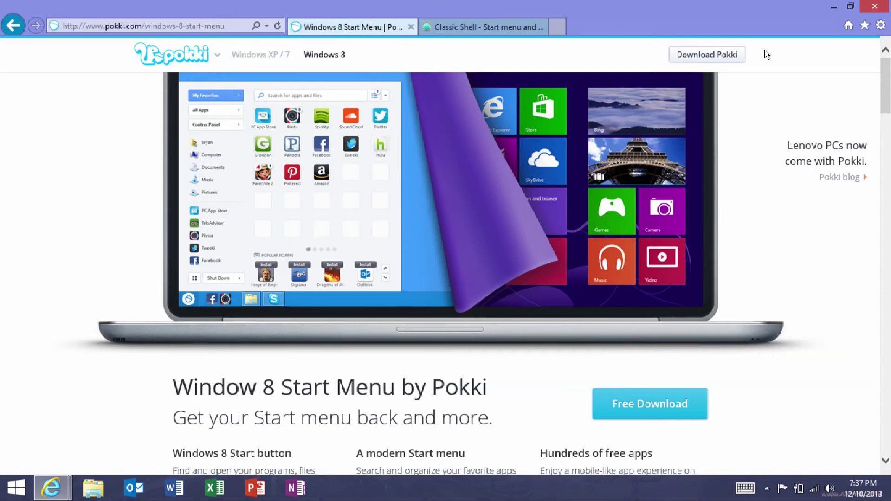
click(874, 7)
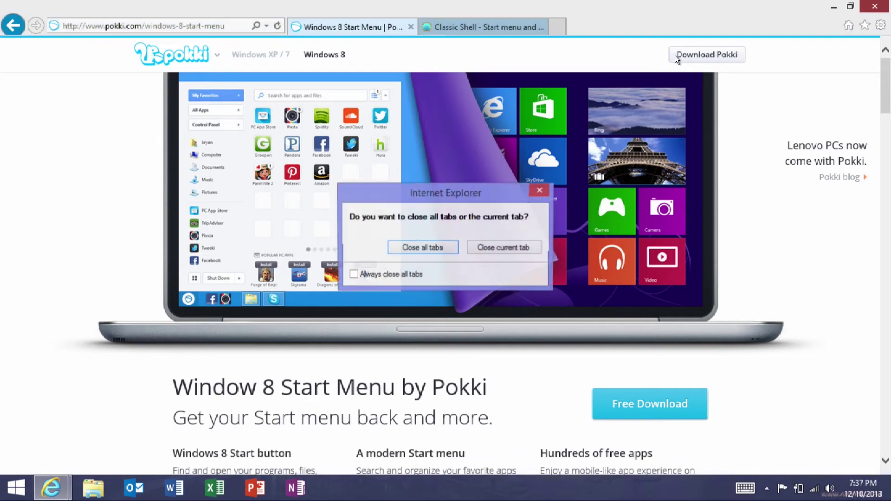
click(424, 245)
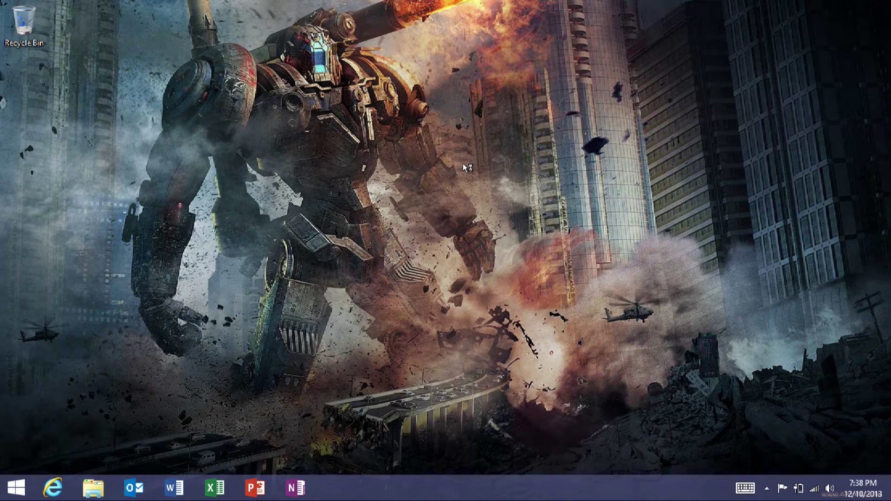
Drag the Bluetooth icon from the hidden-icons overflow onto the taskbar tray, then return to Start
click(767, 490)
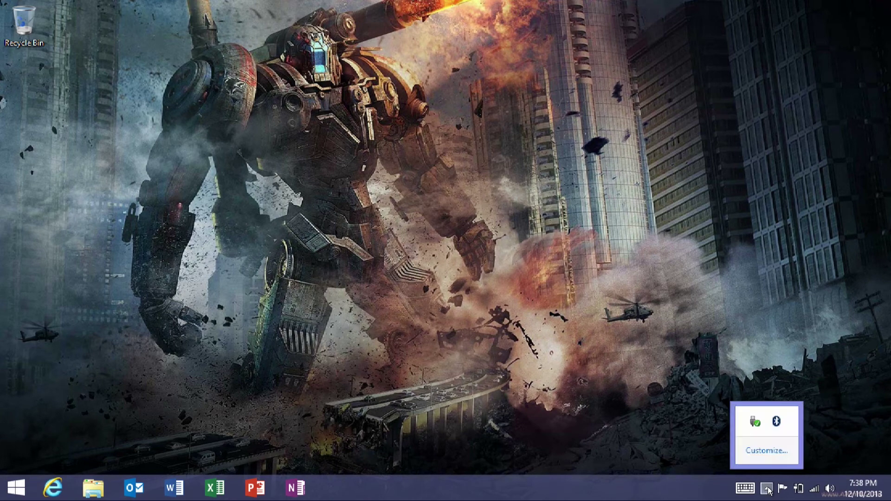
drag(775, 421, 752, 487)
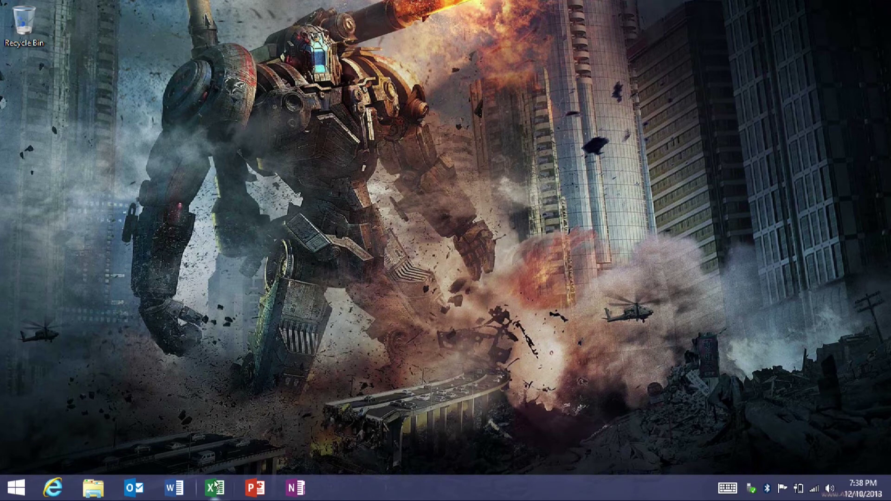
key(super)
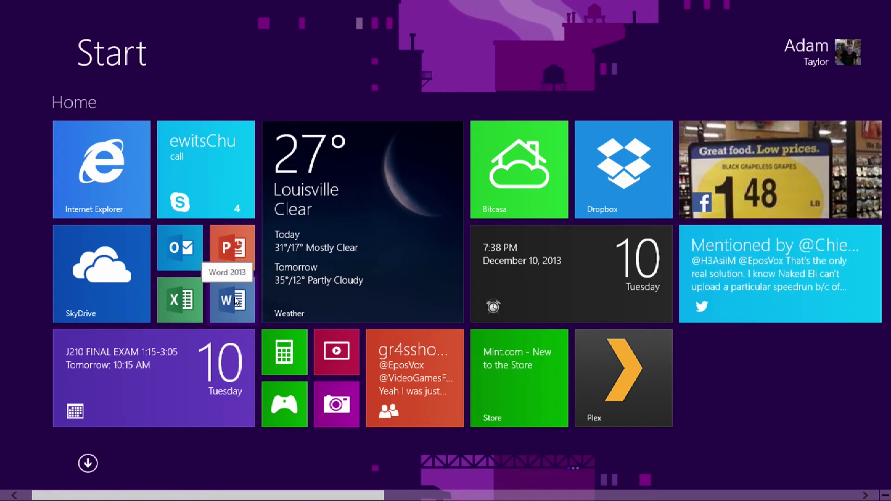
Launch Word 2013, type 'feuh' into a blank document, then close it without saving
click(236, 300)
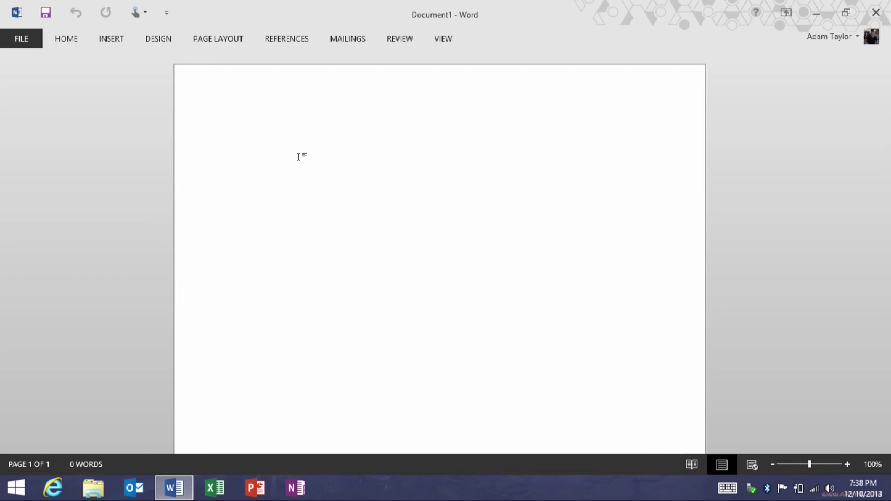
text(feuhgdrufgdr)
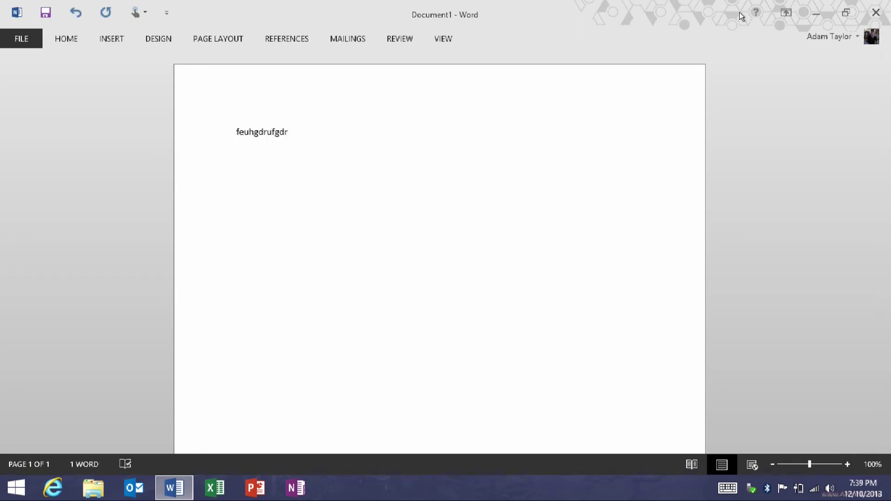
click(876, 12)
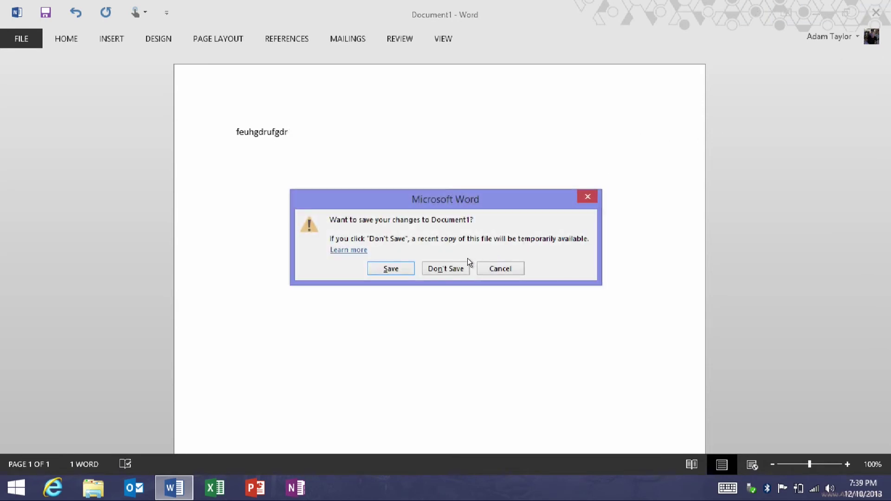
click(456, 272)
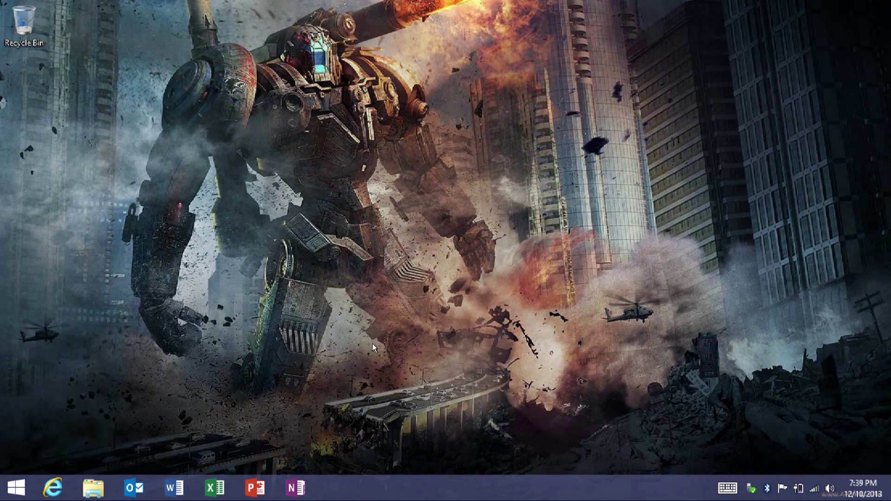
Go from the Start screen to the desktop via its Desktop tile
key(super)
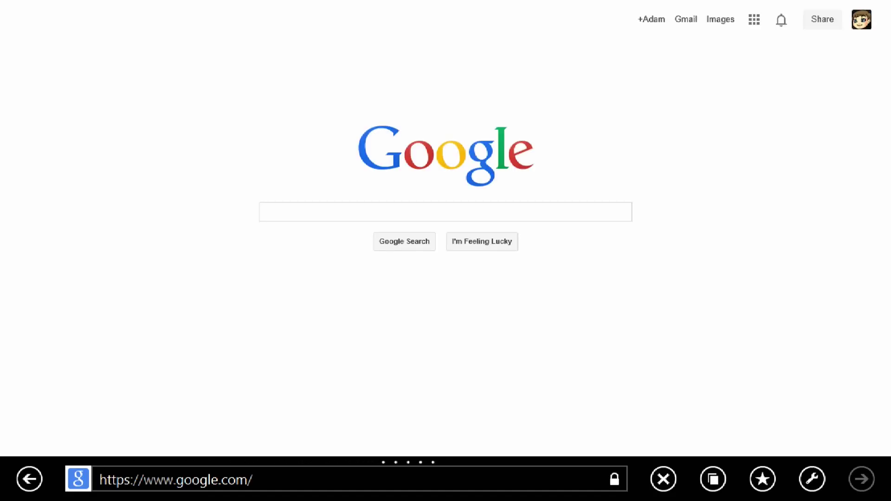
key(super)
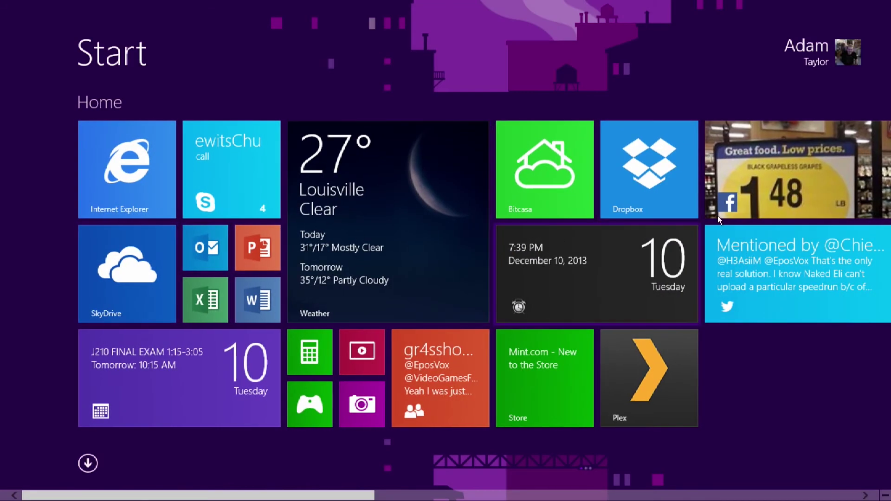
scroll(516, 457, down, 5)
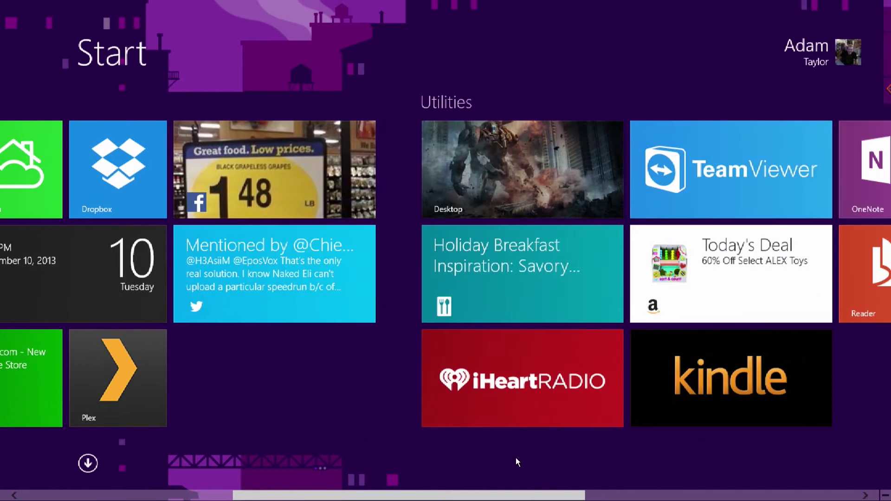
click(532, 178)
Open Internet Explorer on MSN, restore it to a window, close it, and return to Start
click(53, 488)
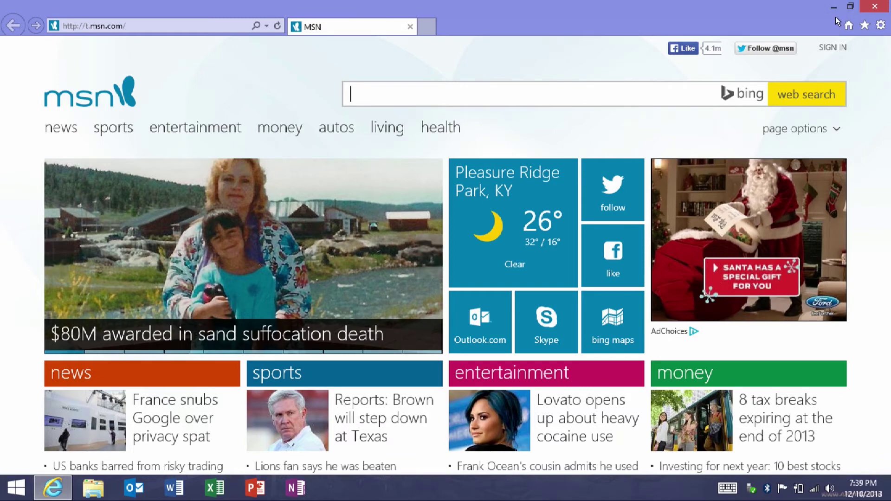
click(850, 7)
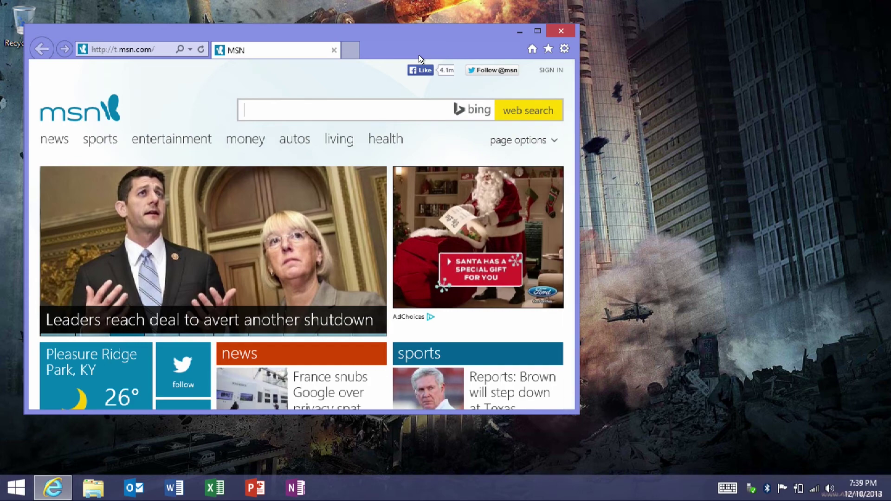
click(567, 29)
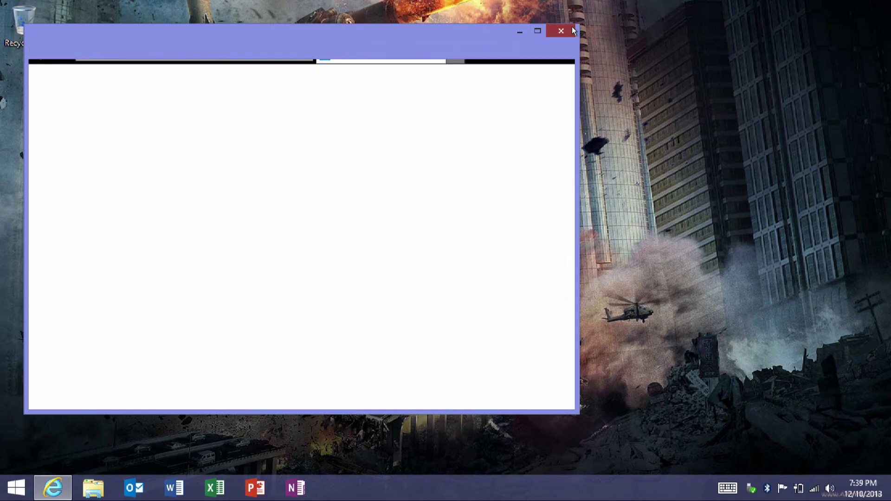
key(super)
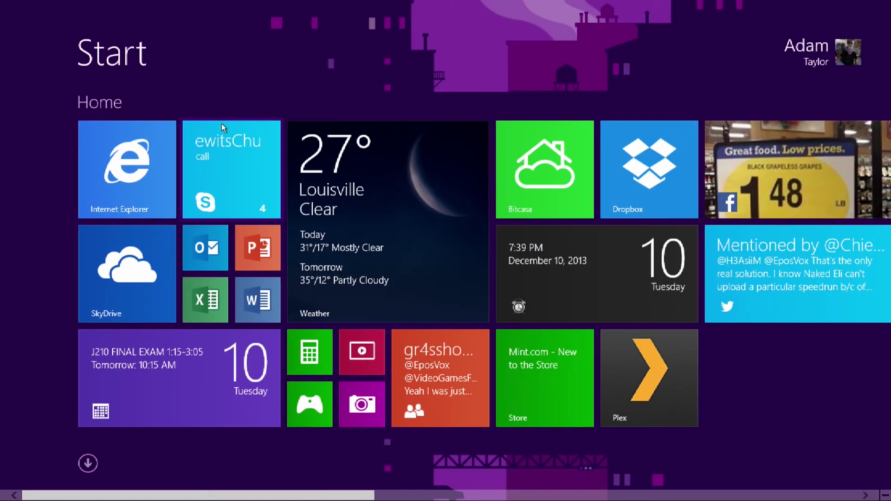
Launch Internet Explorer from its tile, then return to the Start screen
click(131, 165)
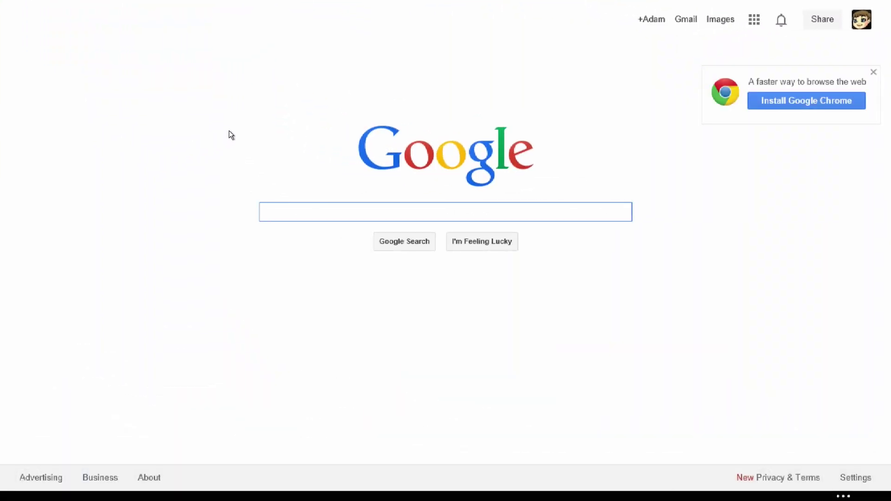
key(super)
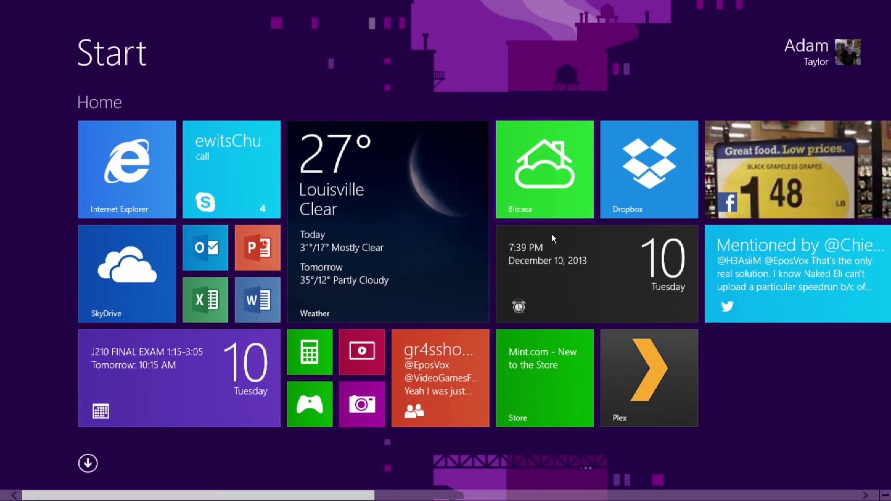
mouse_move(309, 495)
mouse_down()
mouse_move(430, 491)
mouse_move(315, 495)
mouse_up()
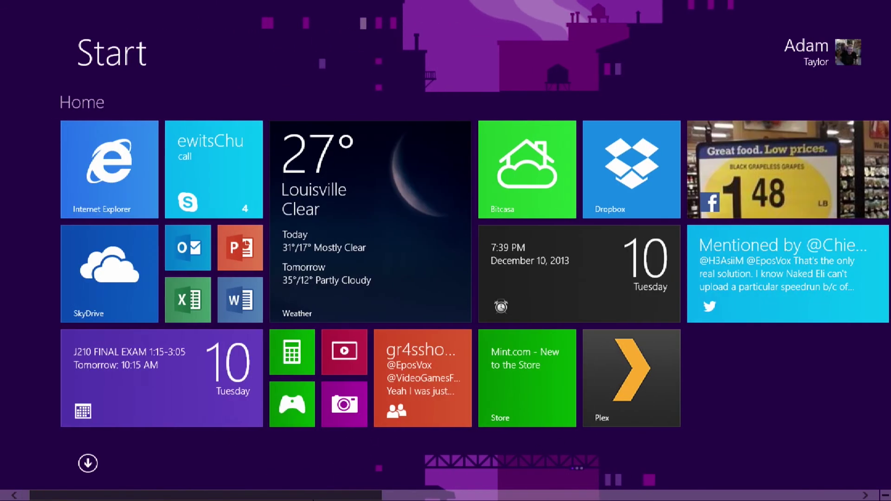
Scroll through the Home, Utilities and Games tile groups
scroll(475, 302, down, 5)
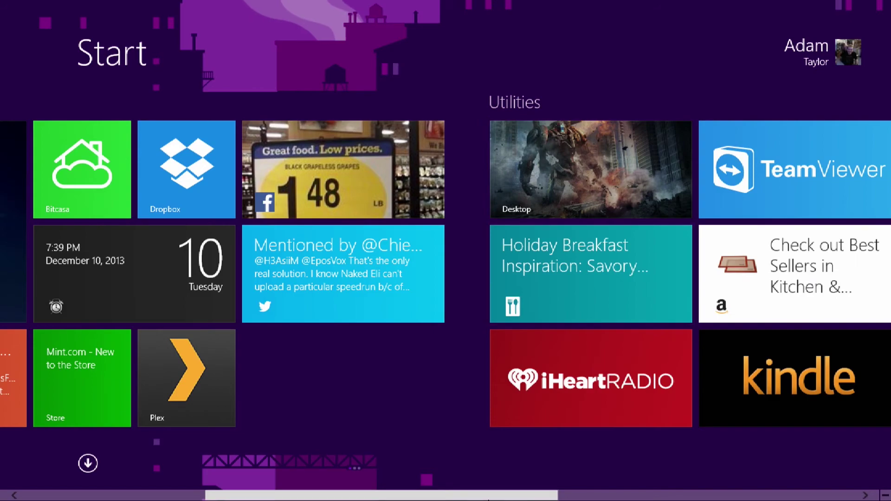
scroll(462, 498, up, 5)
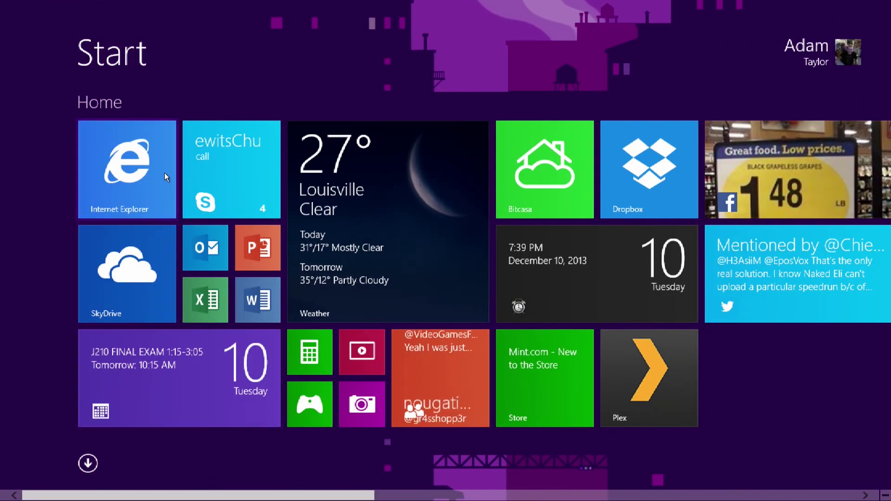
scroll(507, 495, down, 5)
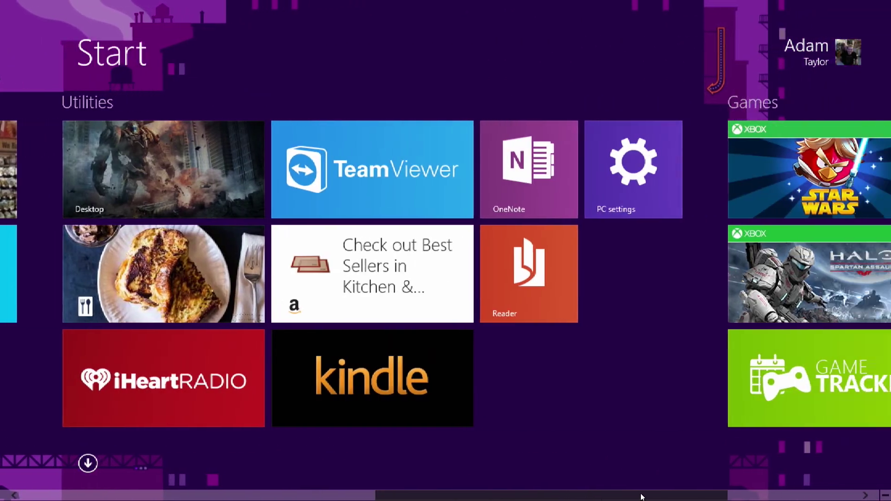
scroll(642, 498, up, 5)
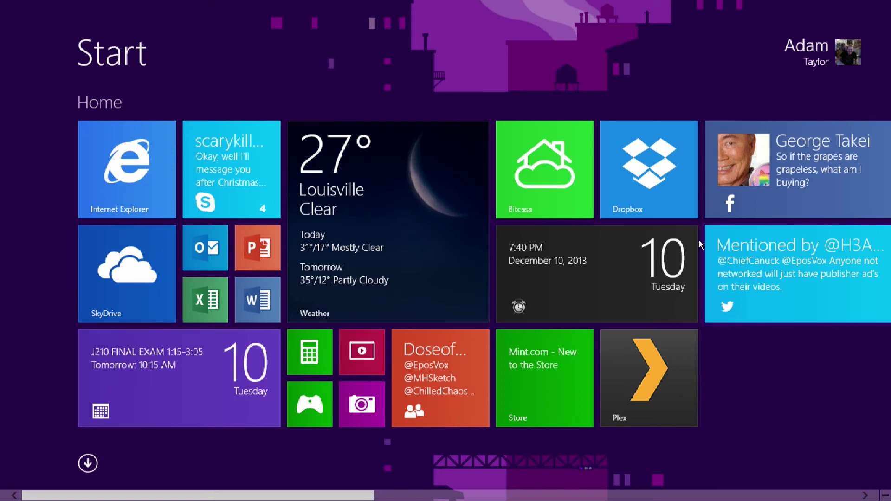
scroll(367, 307, down, 4)
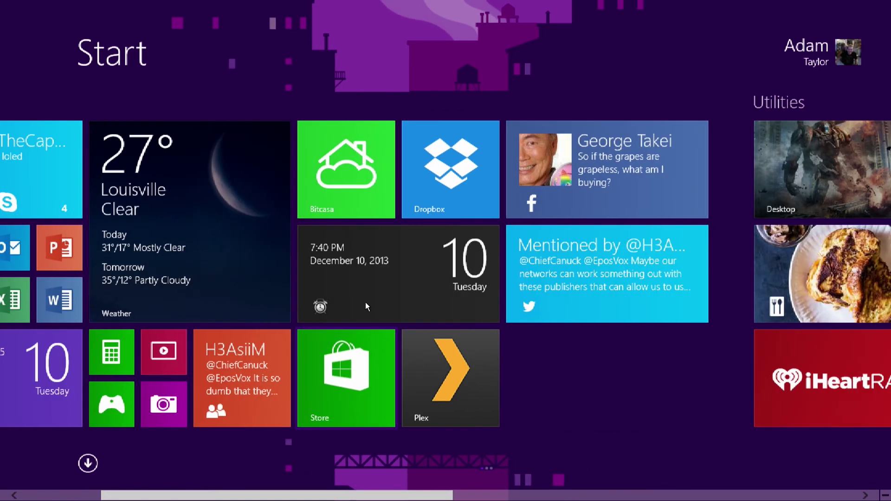
scroll(366, 307, down, 12)
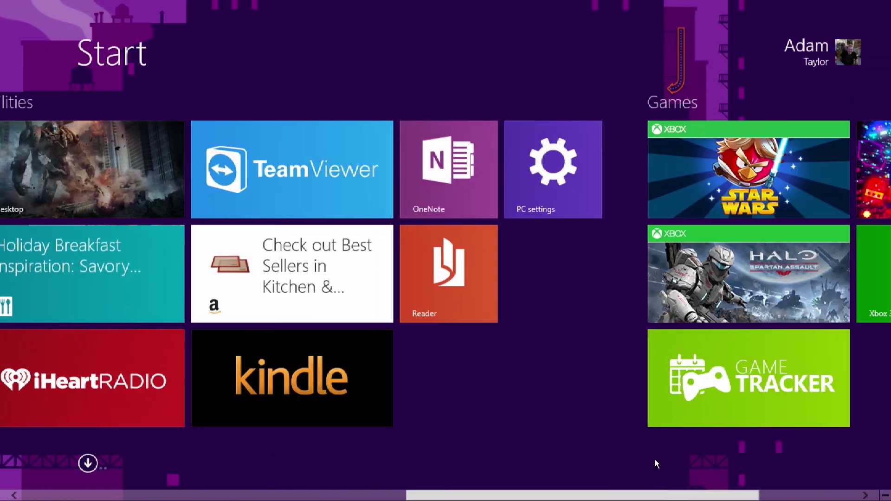
scroll(446, 250, up, 5)
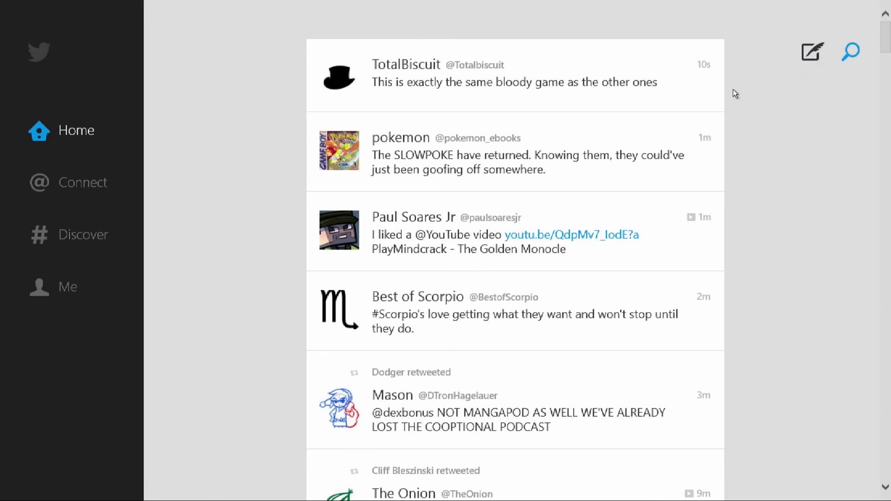
Send the tweet 'hiii testtest' mentioning your own account, check Connect mentions, then return to Start
key(ctrl+n)
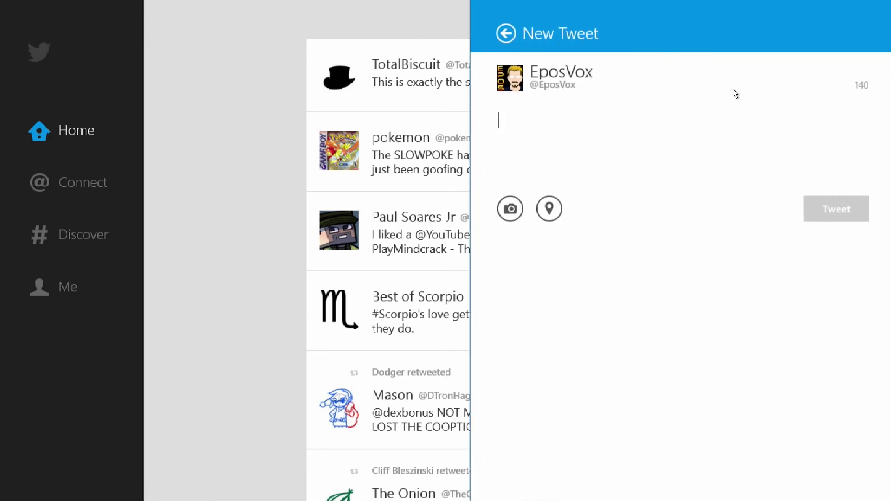
text(@E)
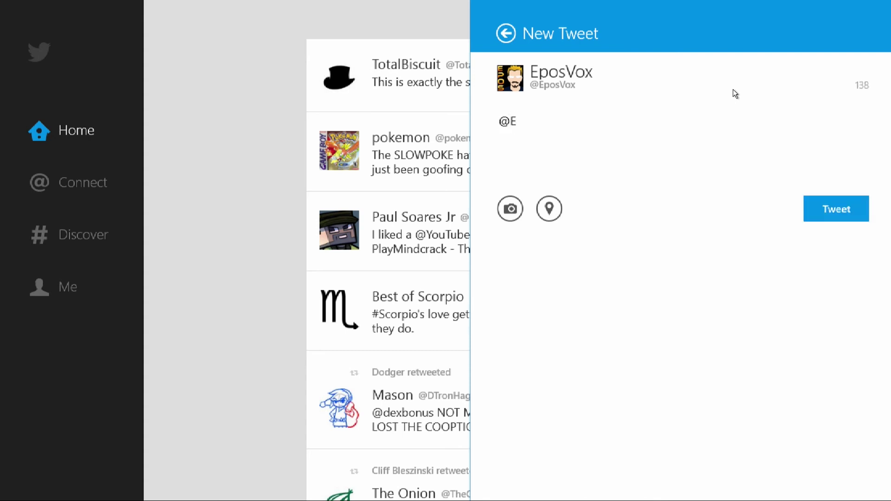
text(posVox hiii testtest)
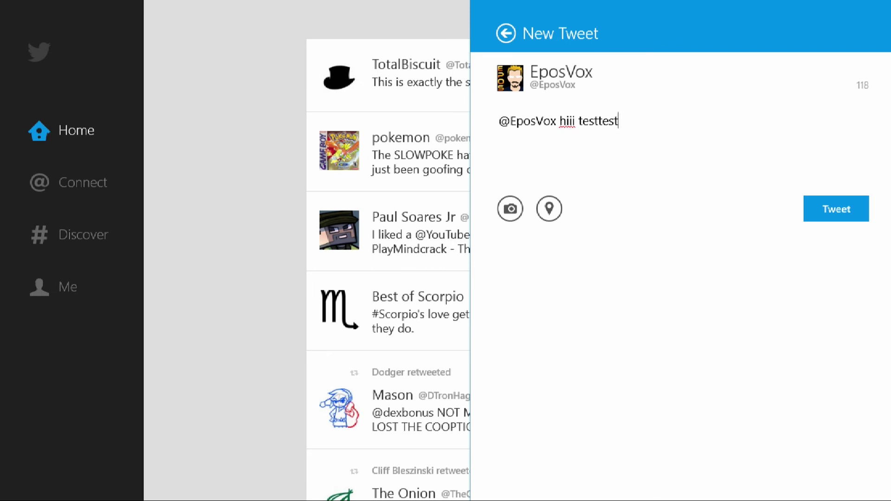
key(ctrl+Return)
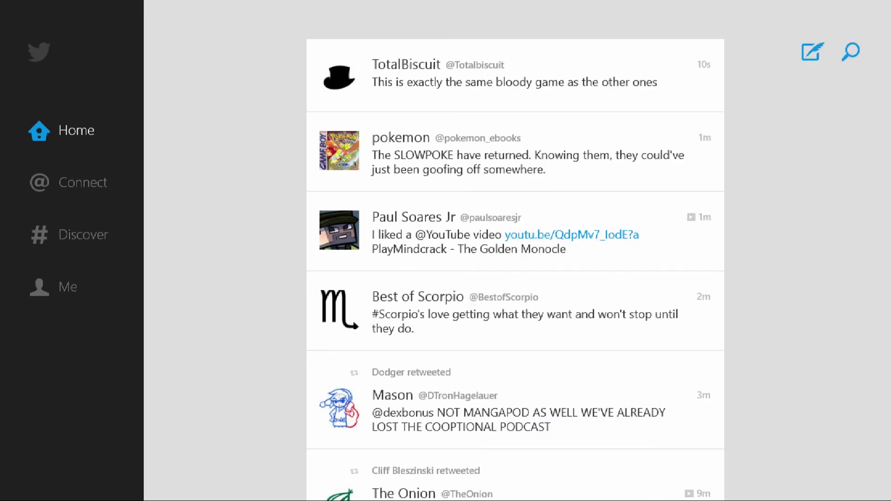
click(83, 182)
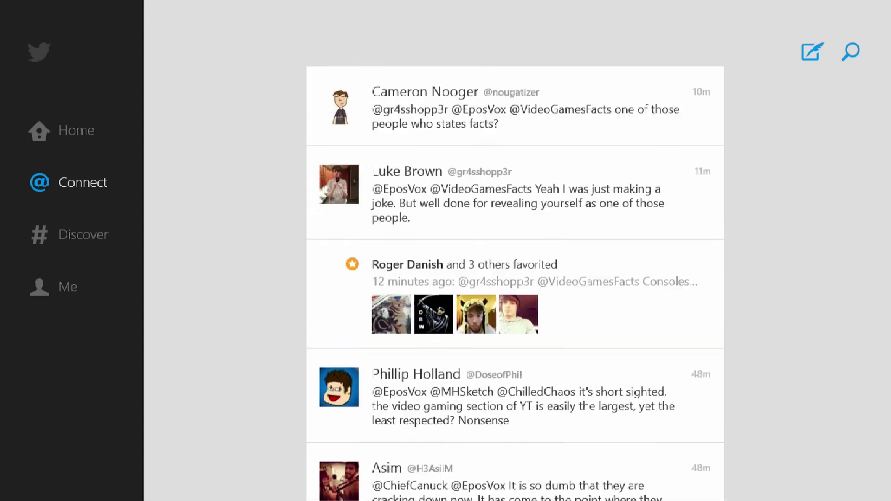
key(super)
scroll(446, 251, left, 10)
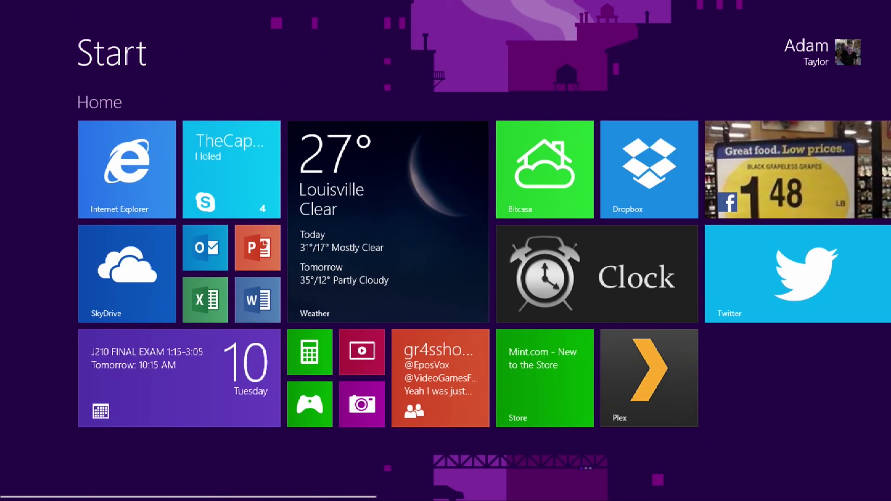